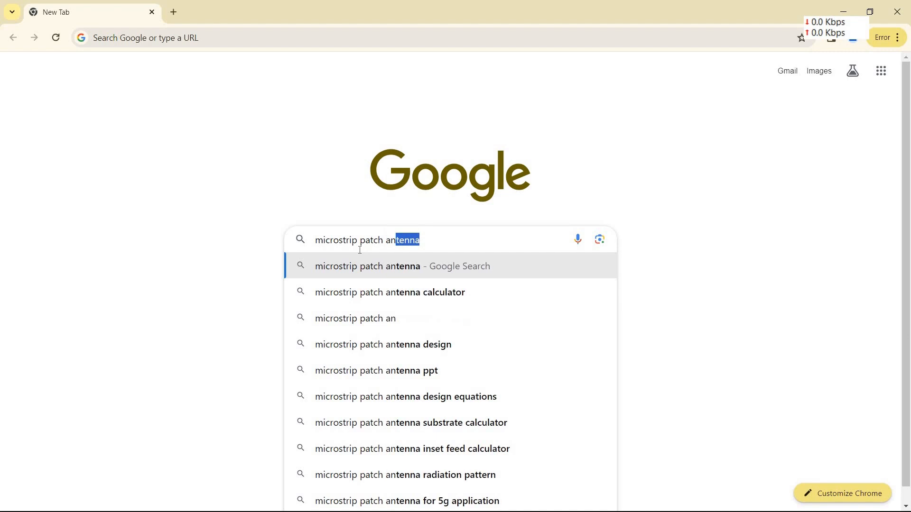
Search Google for a microstrip patch antenna calculator and open Pasternack's calculator page
left_click(420, 302)
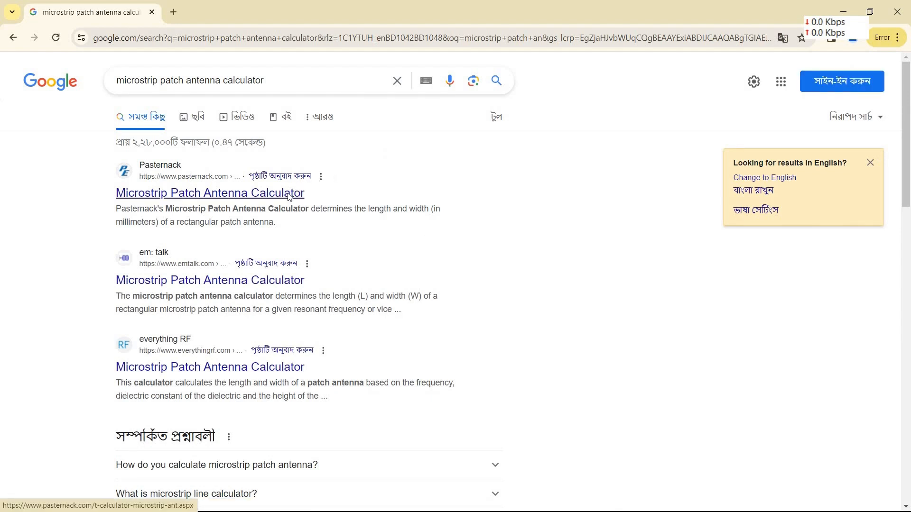
left_click(290, 194)
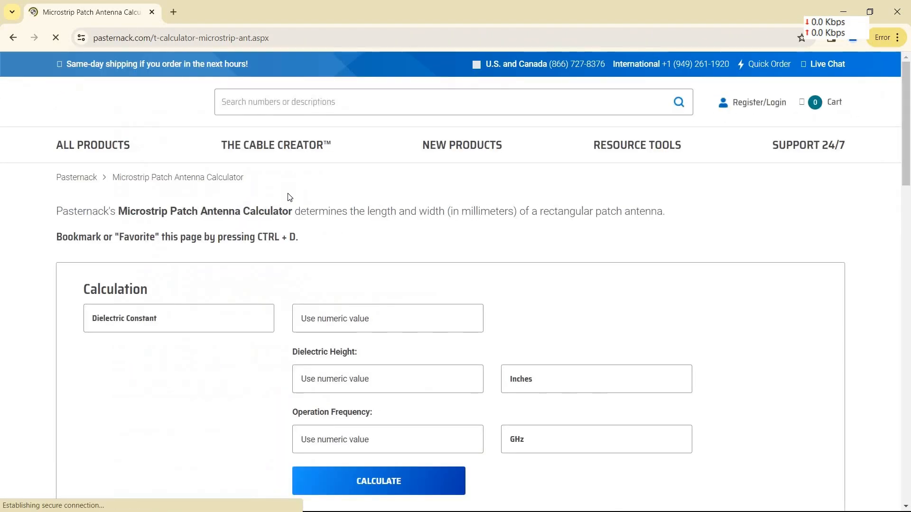
scroll(290, 198, "down", 1)
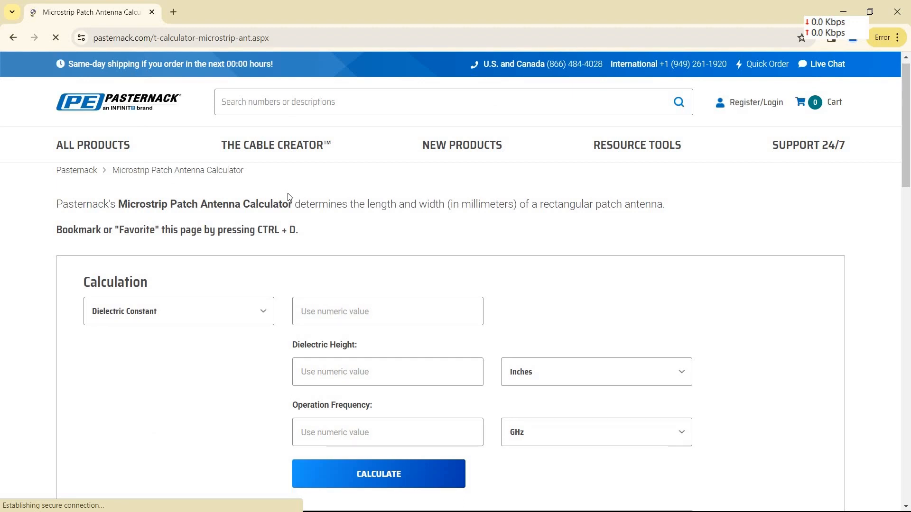
scroll(290, 198, "down", 2)
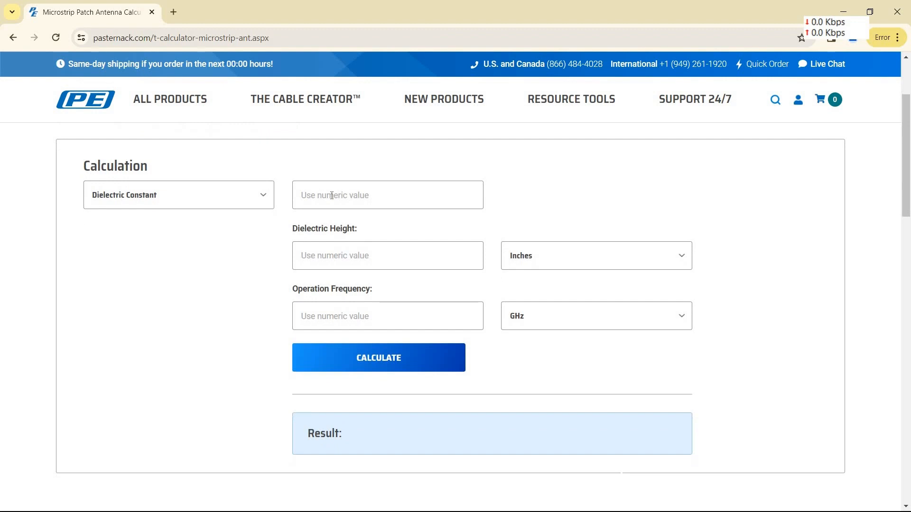
Set the dielectric constant to 4.3 and the dielectric height to 1.5 millimeters in the calculator
left_click(332, 196)
type("4")
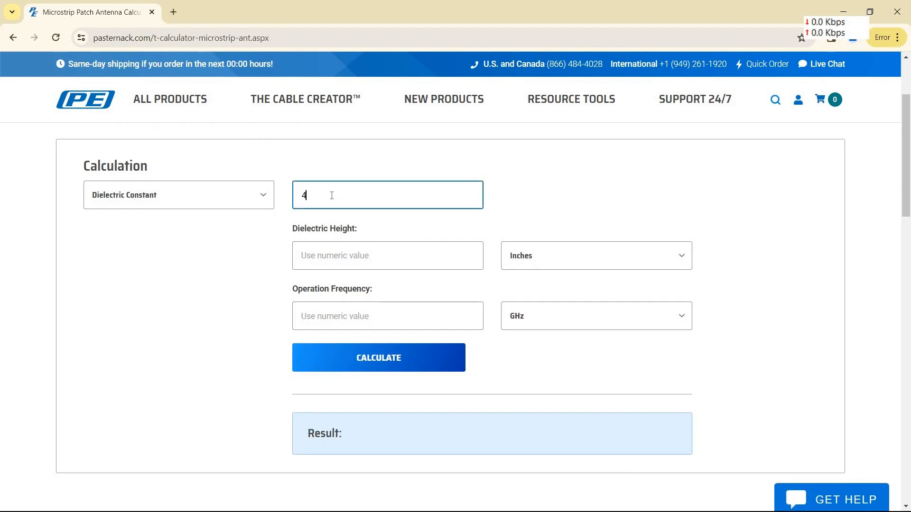
type(".3")
left_click(340, 262)
type("1.")
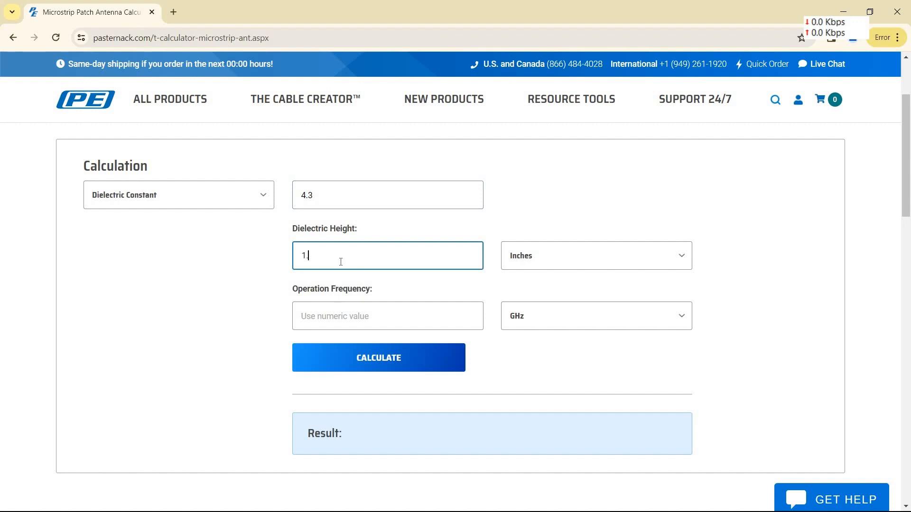
type("5")
left_click(606, 251)
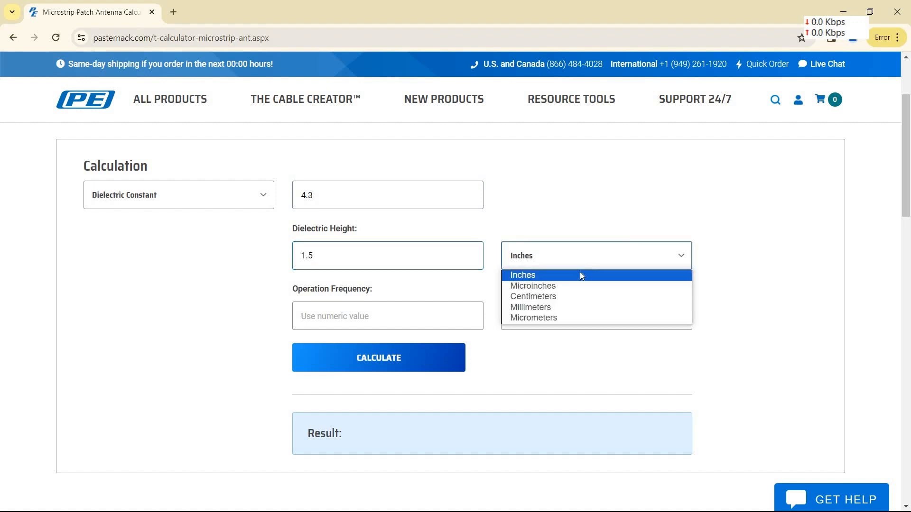
left_click(568, 317)
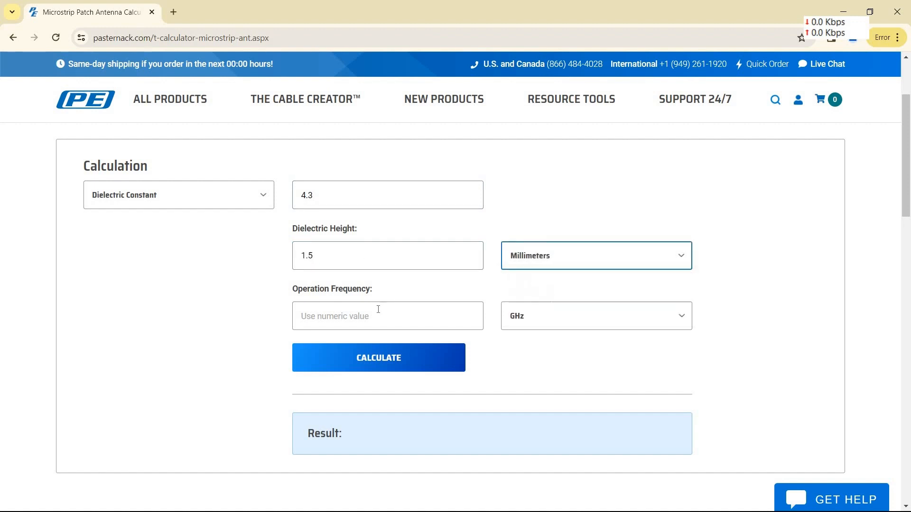
Set the operation frequency to 2.4 GHz and calculate the patch's width and length
left_click(377, 311)
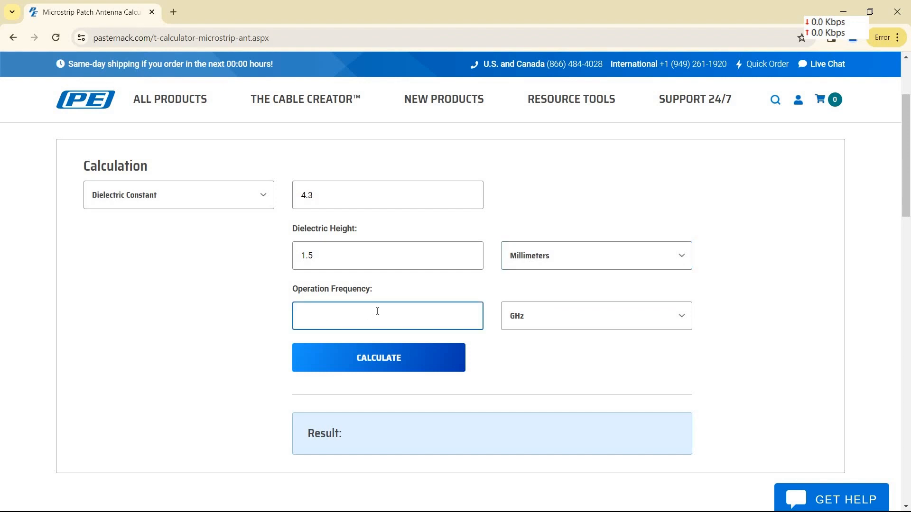
type("2.4")
left_click(420, 372)
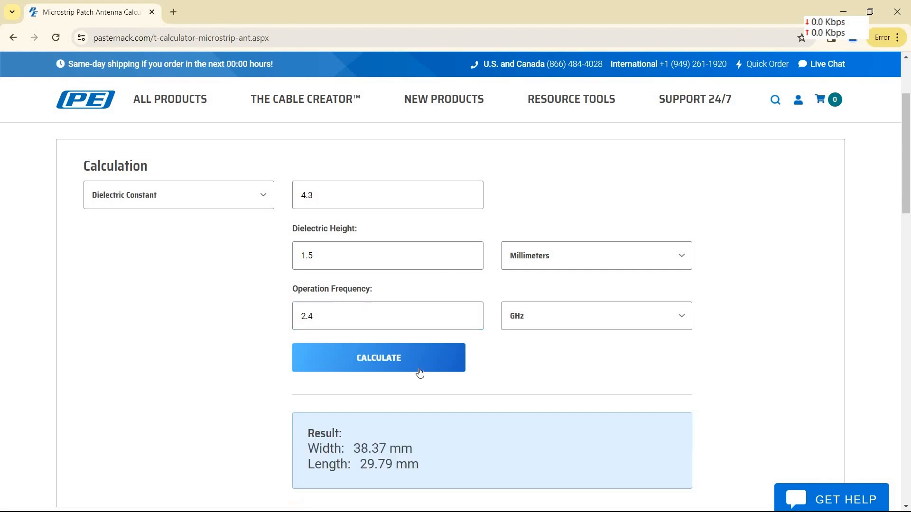
scroll(420, 372, "down", 4)
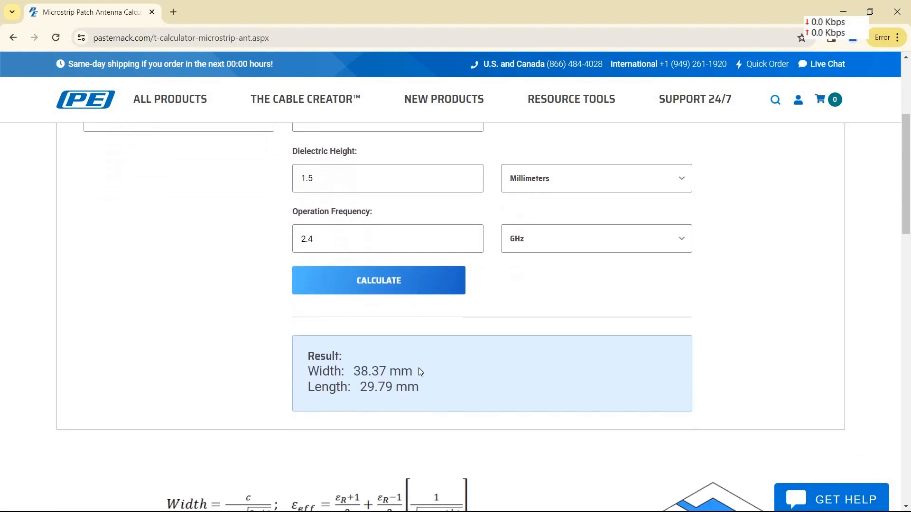
scroll(420, 372, "down", 2)
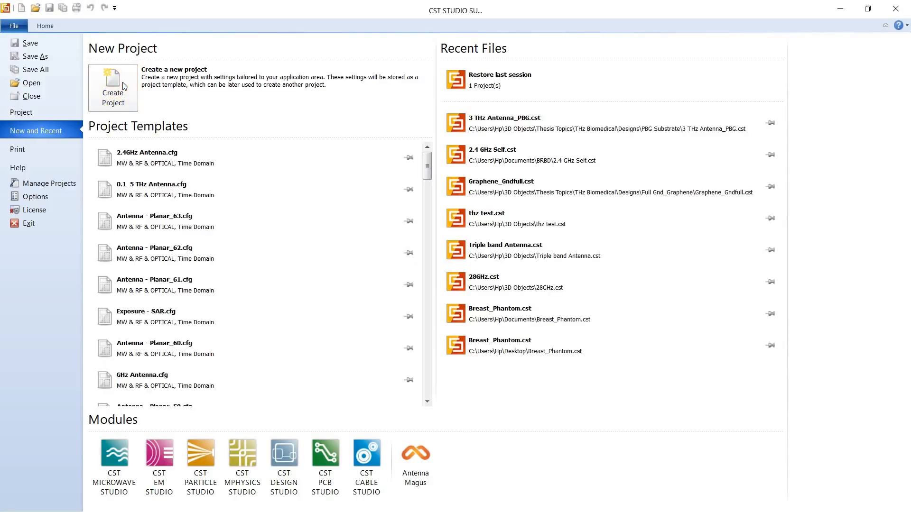
Switch to CST Studio Suite and begin a new project template for MW & RF & Optical antennas
left_click(123, 86)
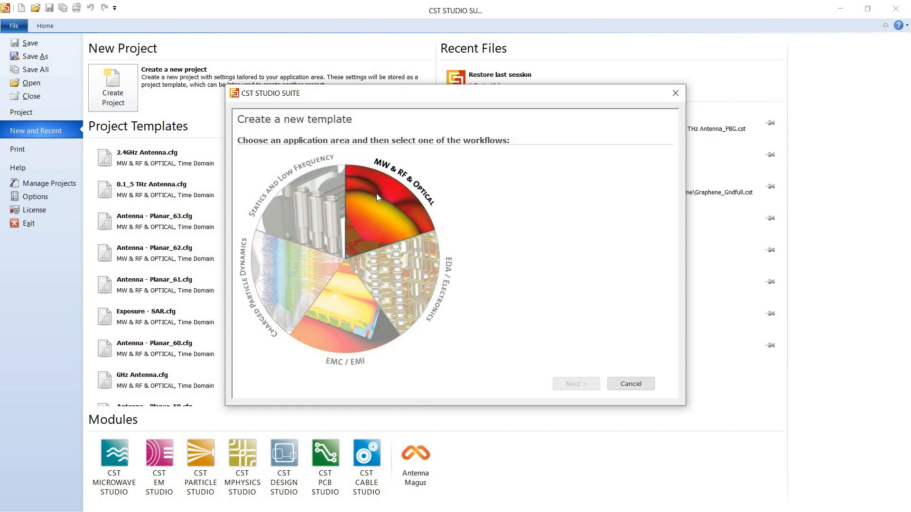
left_click(376, 194)
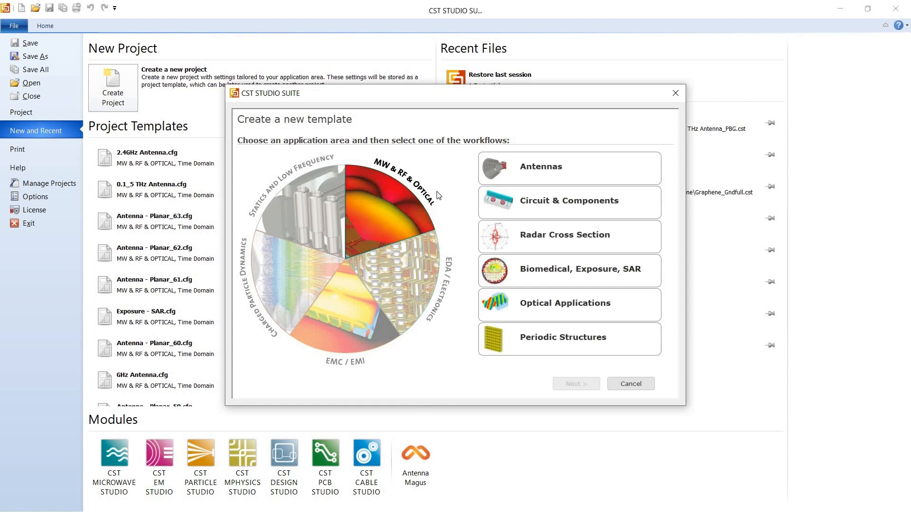
left_click(569, 185)
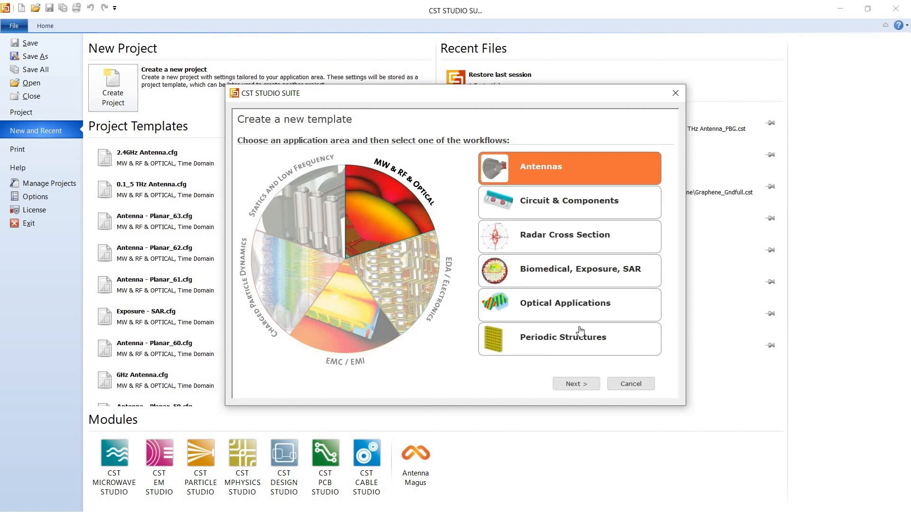
left_click(576, 384)
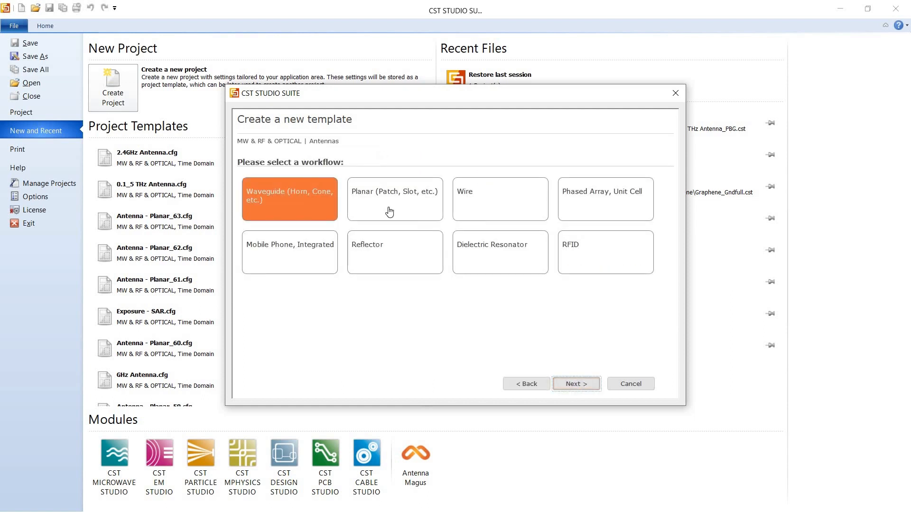
Choose the Planar (Patch, Slot, etc.) workflow with the Time Domain solver and accept mm, GHz, ns and Kelvin as units
left_click(389, 212)
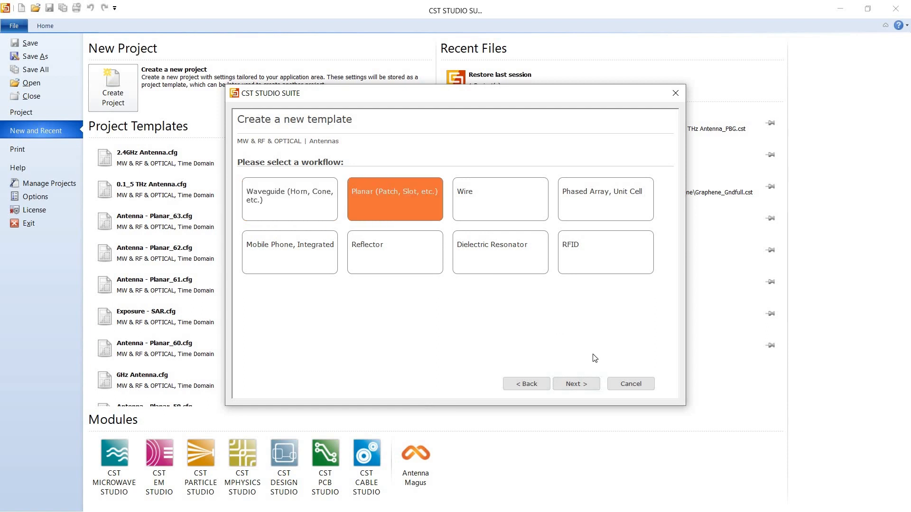
left_click(577, 384)
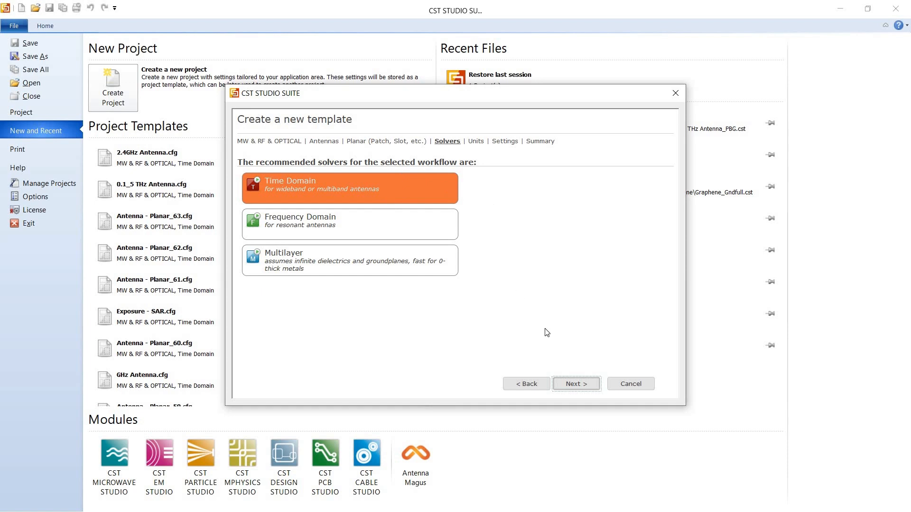
left_click(577, 390)
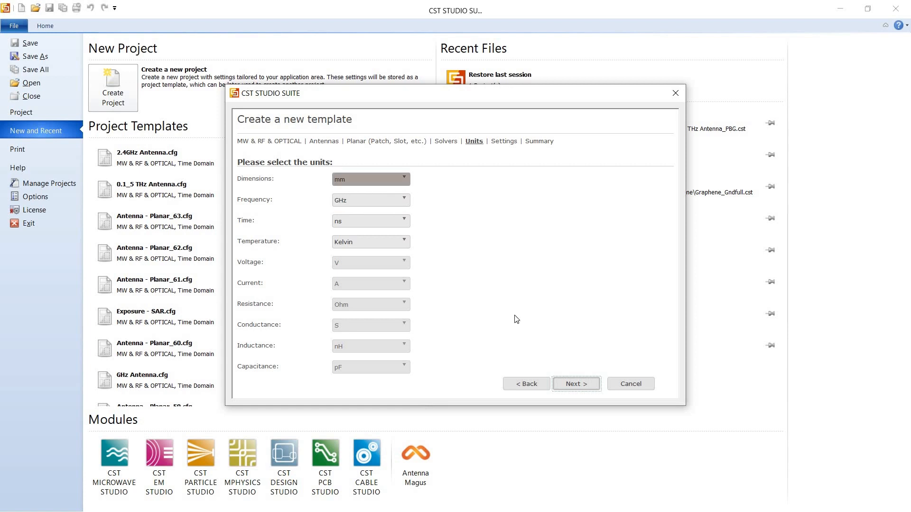
left_click(574, 383)
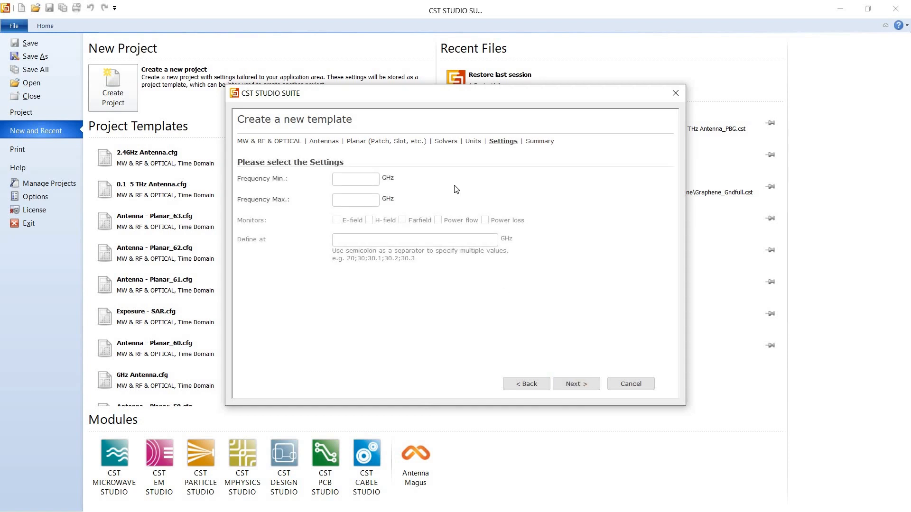
Set the frequency range to 2–3 GHz and define E-field, H-field and farfield monitors at 2;2.4;3 GHz
type("3")
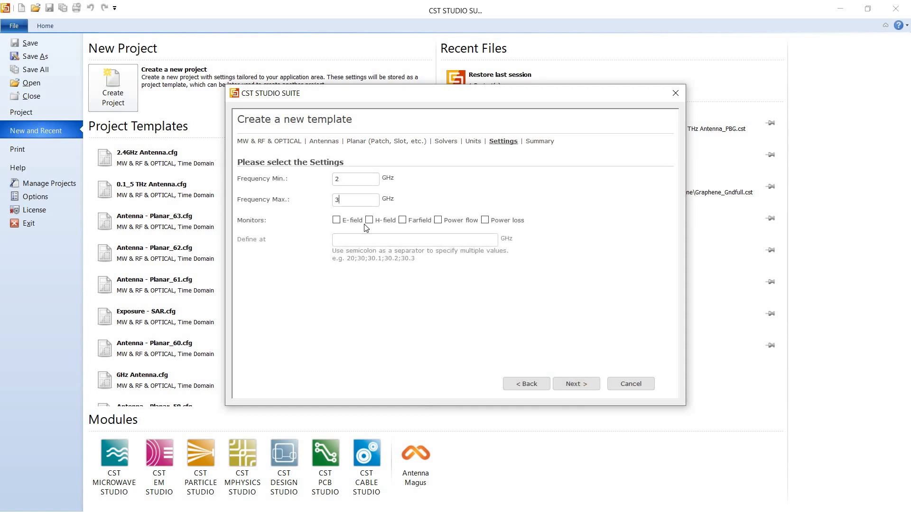
left_click(345, 222)
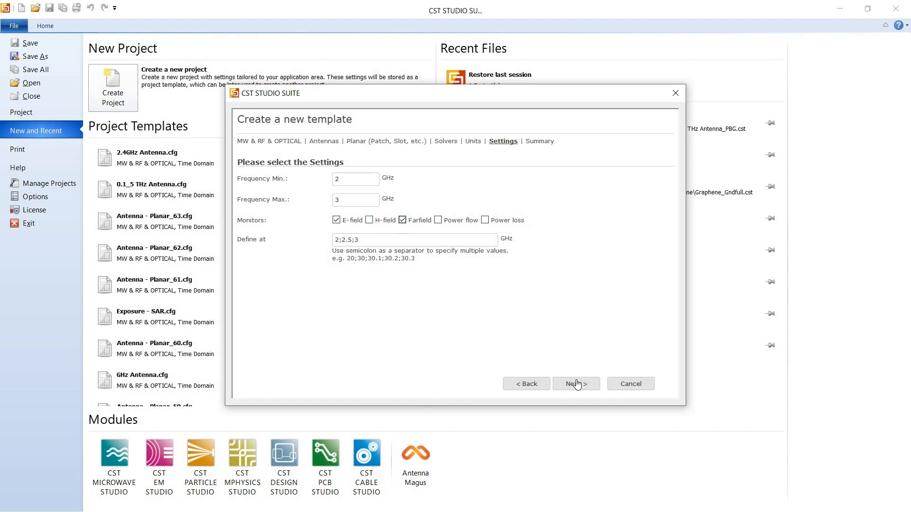
left_click(353, 240)
key("BackSpace")
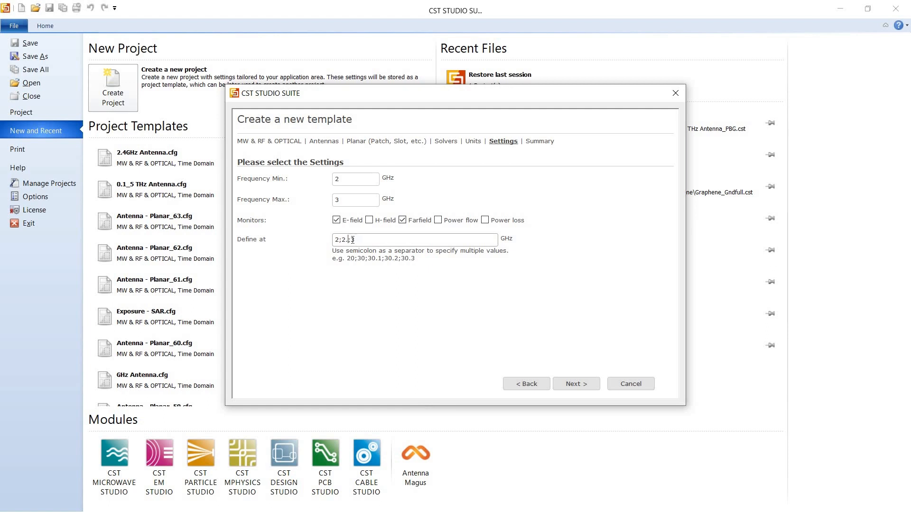
type("4")
left_click(369, 221)
double_click(354, 241)
left_click(565, 387)
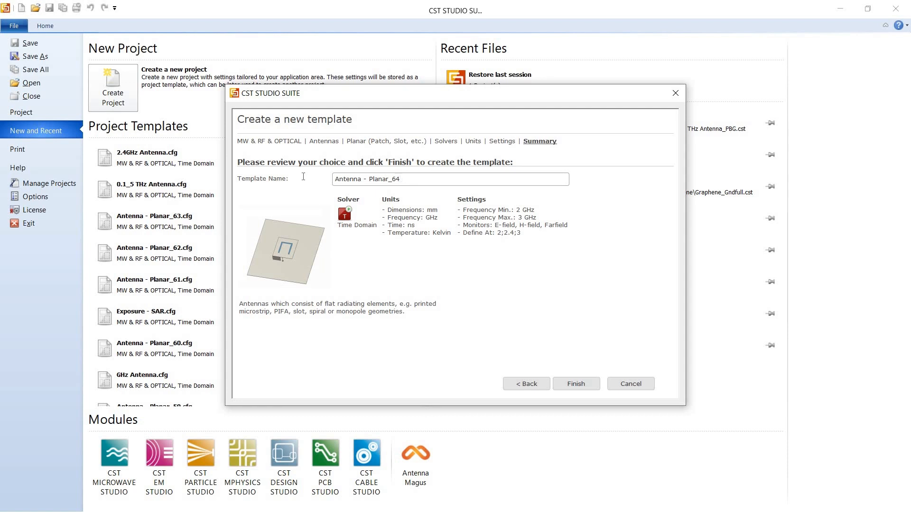
Name the template GHz-Antenna and finish creating the project
left_click_drag(402, 179, 304, 176)
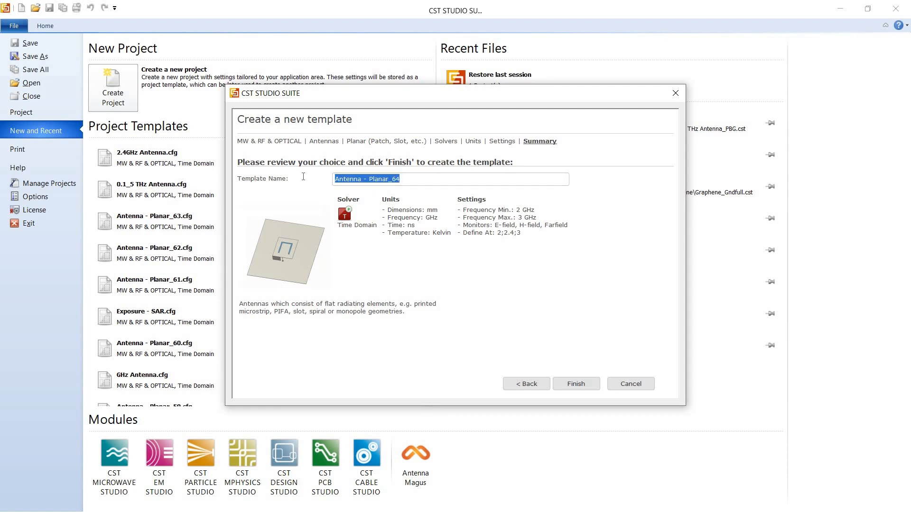
type("GHz Antenna")
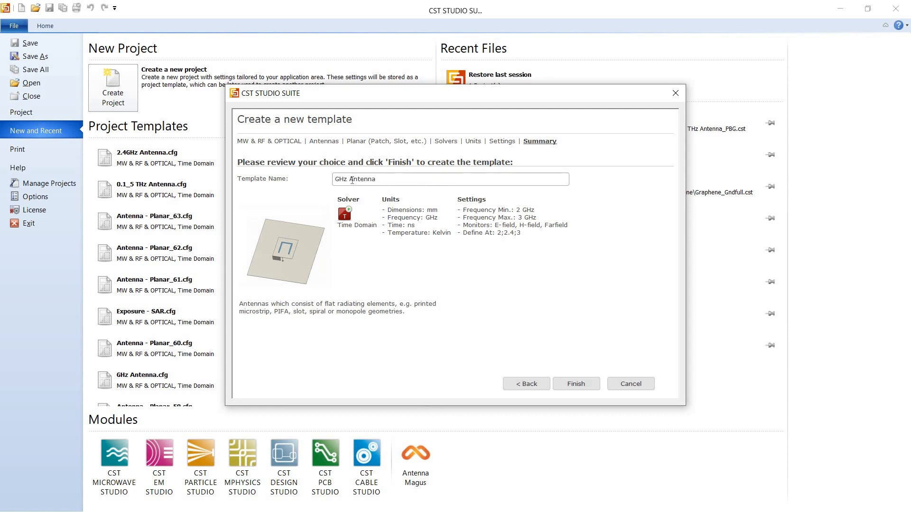
left_click(352, 180)
key("BackSpace")
type("-")
left_click(592, 390)
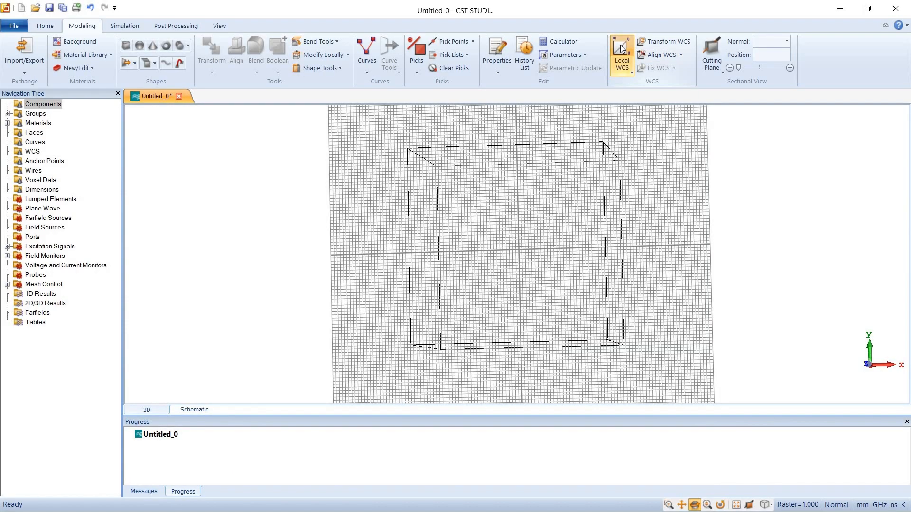
Activate the local WCS and start defining a new brick named Substrate
left_click(621, 48)
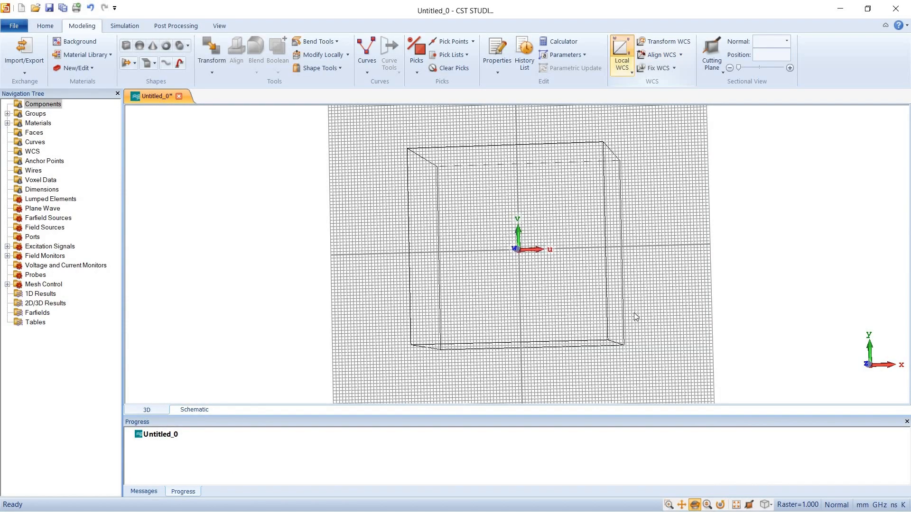
left_click_drag(525, 297, 517, 266)
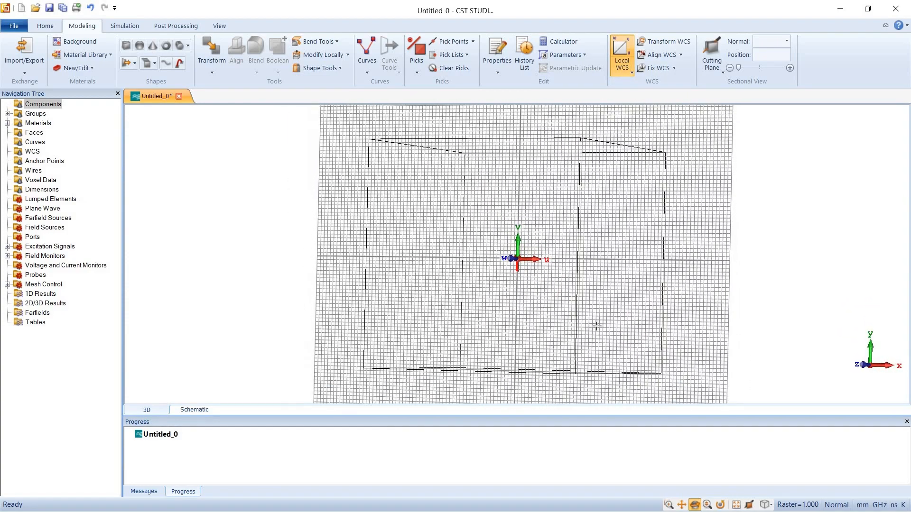
left_click(127, 49)
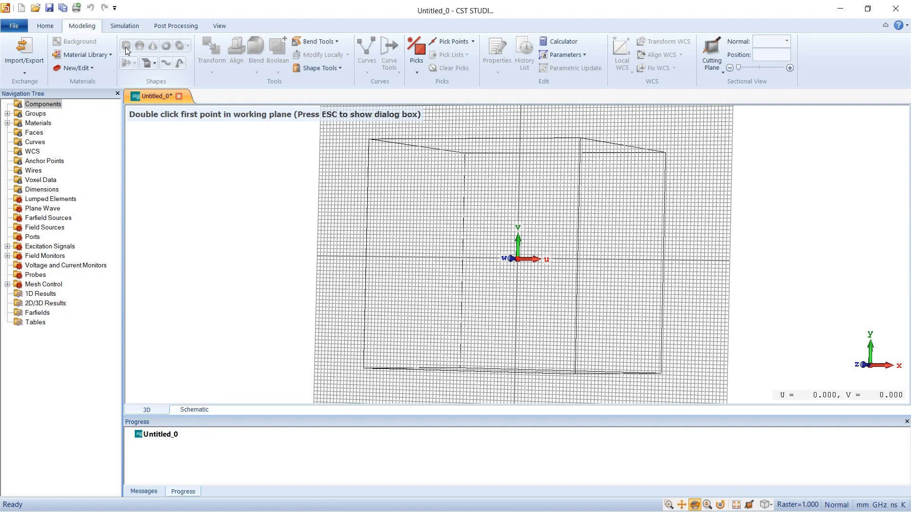
key("Escape")
type("S")
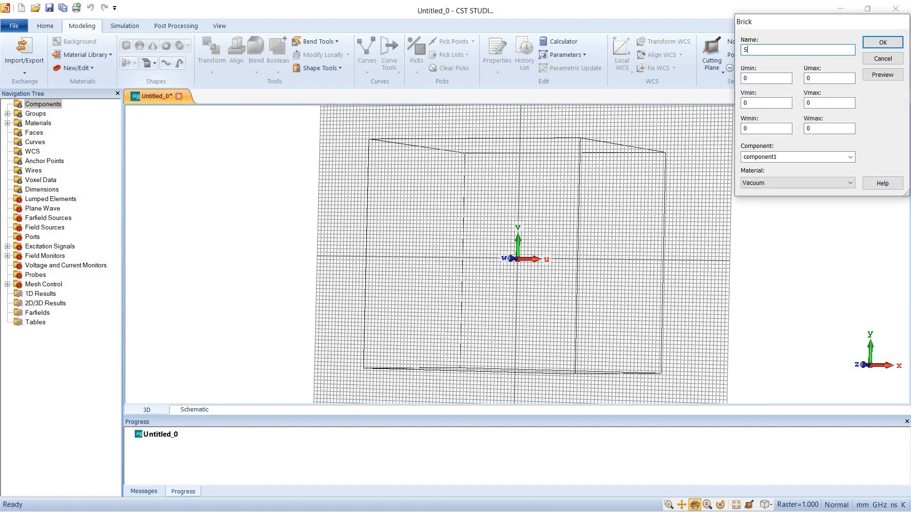
type("ubstrate")
key("Tab")
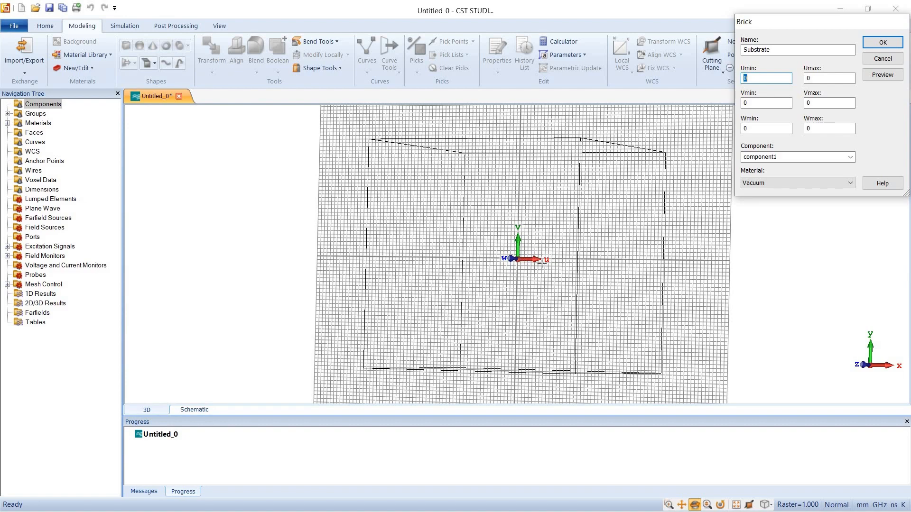
mouse_move(554, 263)
left_mouse_down()
mouse_move(589, 266)
mouse_move(550, 264)
mouse_move(553, 257)
left_mouse_up()
left_click(750, 79)
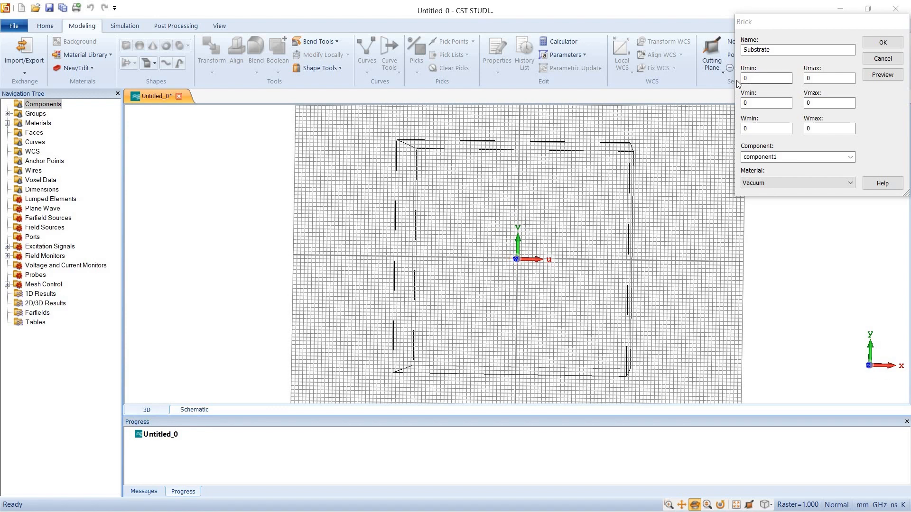
left_click_drag(537, 242, 542, 243)
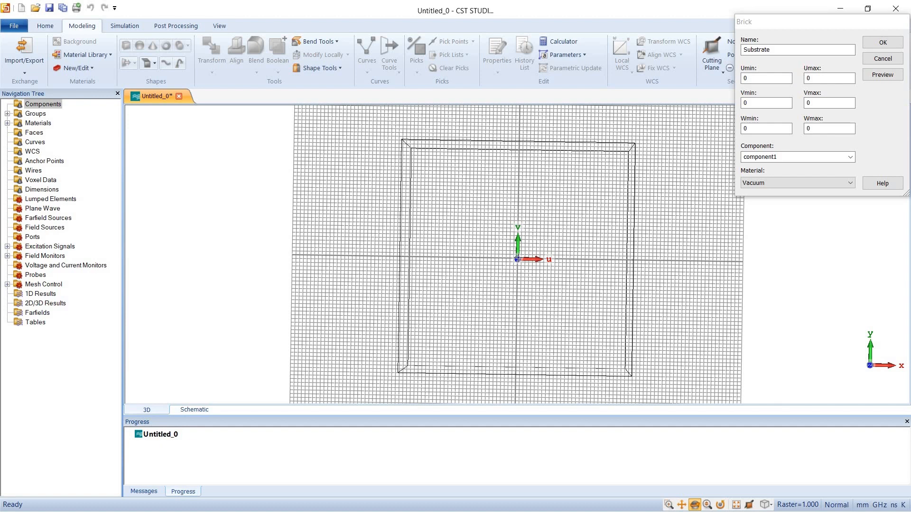
left_click_drag(518, 260, 514, 260)
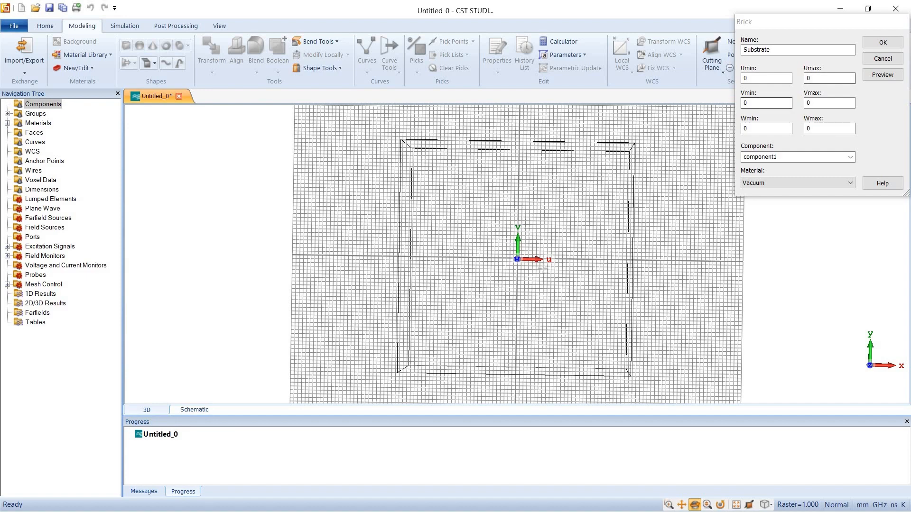
Set the Substrate brick's U range from -sw/2 to sw/2, V range from -sl/2 to sl/2 and Wmax to h
left_click_drag(568, 264, 604, 257)
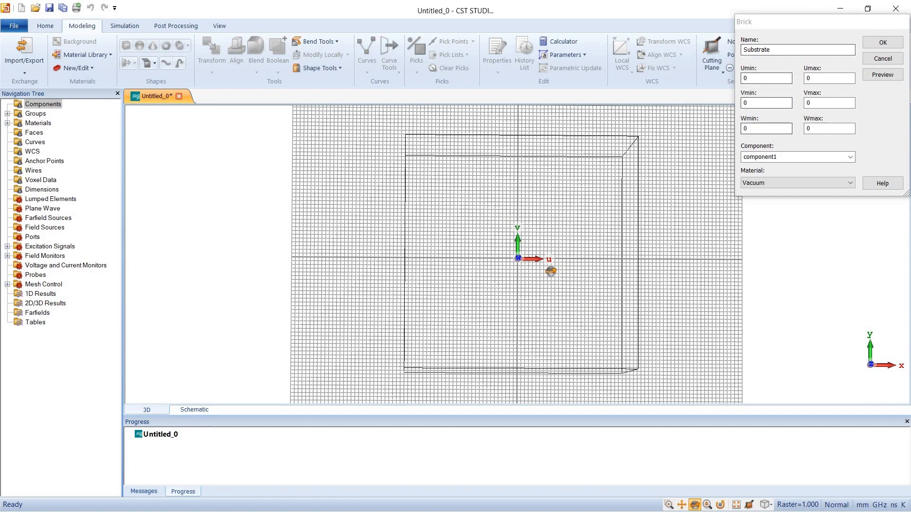
left_click_drag(550, 272, 549, 271)
double_click(745, 78)
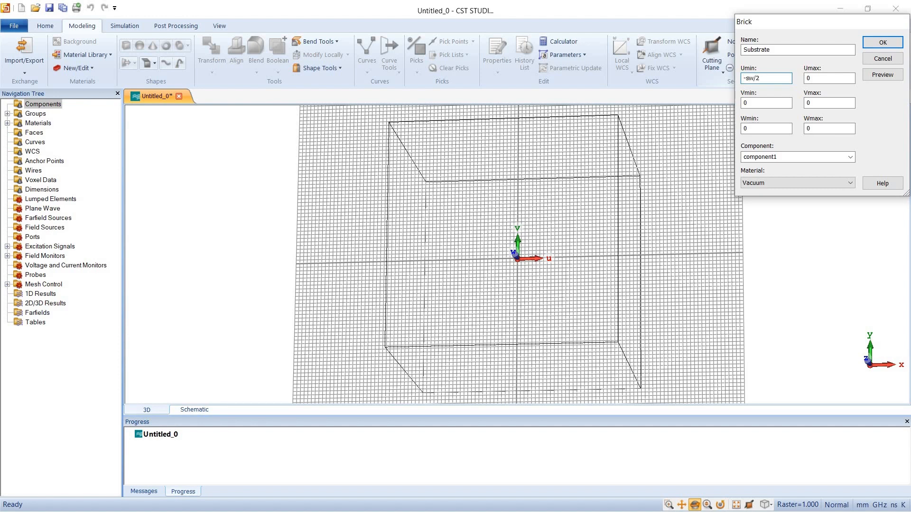
key("Tab")
type("sw")
key("Tab")
type("2")
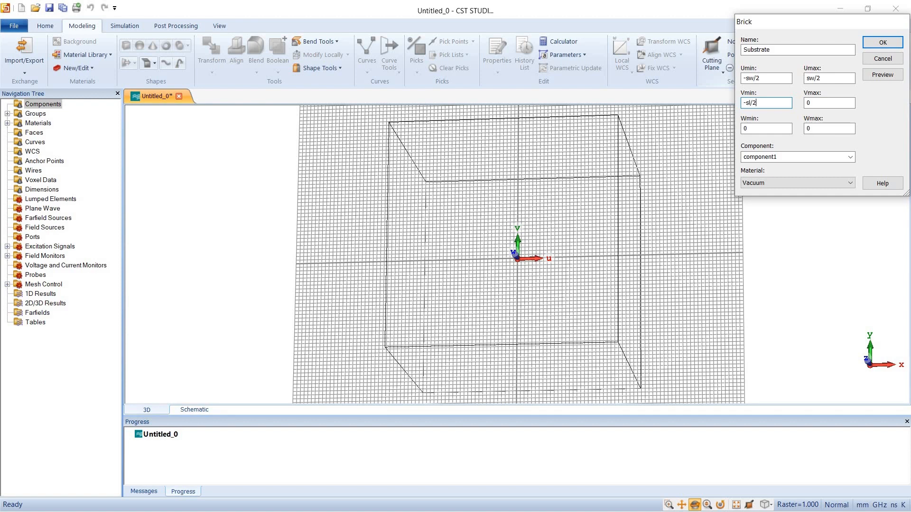
key("Tab")
type("sl")
key("Tab")
type("h")
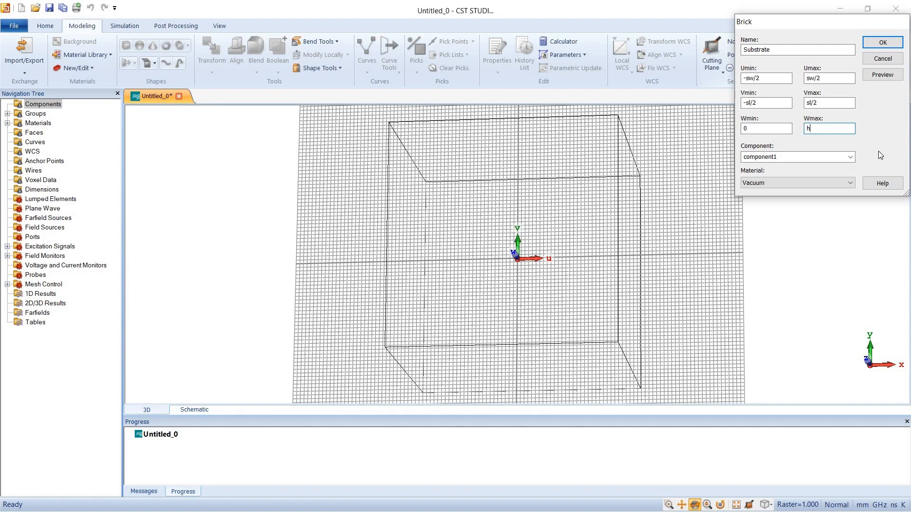
Load FR-4 (lossy) from the material library as the Substrate brick's material
left_click(807, 180)
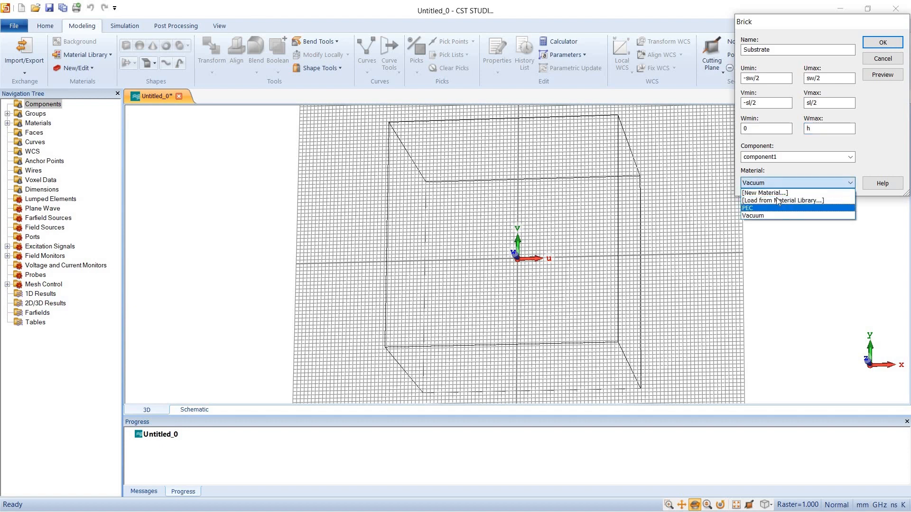
left_click(778, 199)
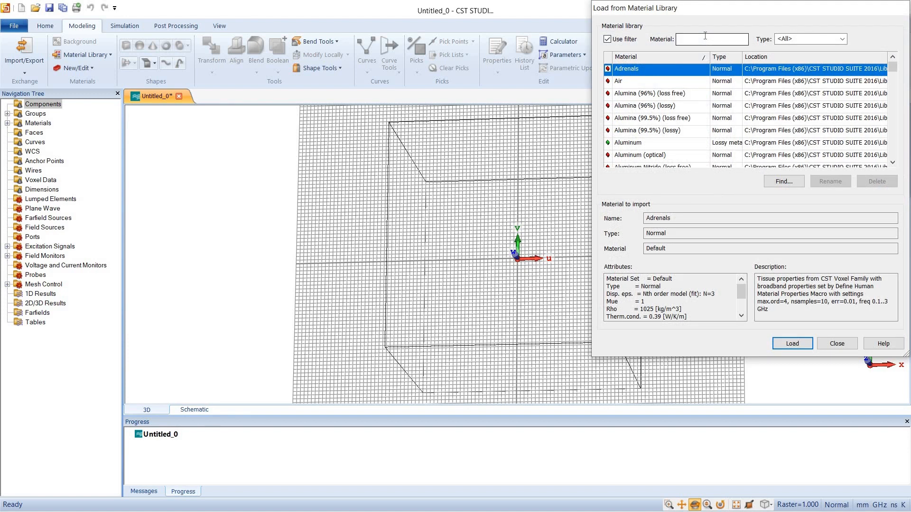
type("fr")
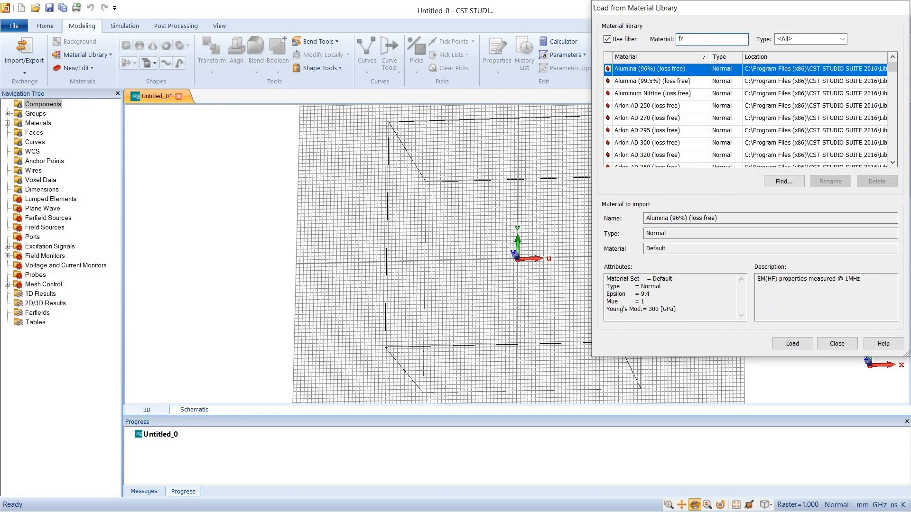
type("-4")
left_click(656, 82)
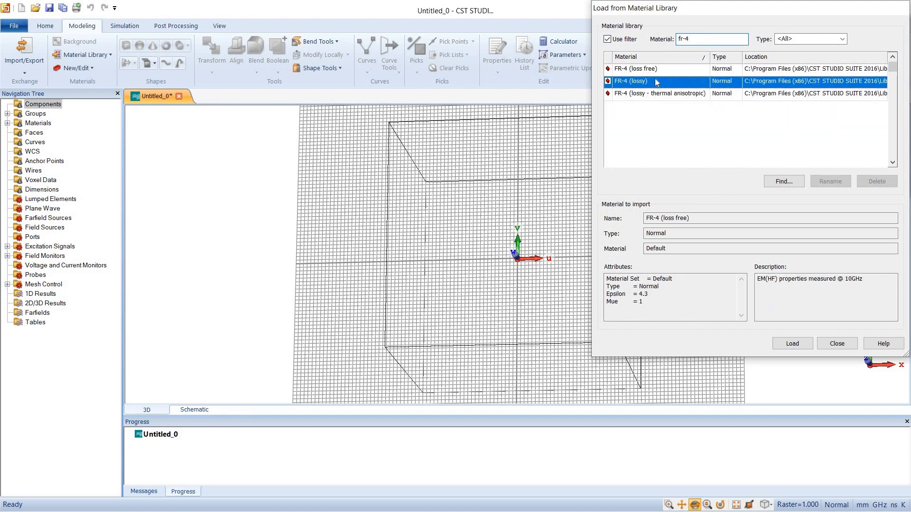
left_click(801, 349)
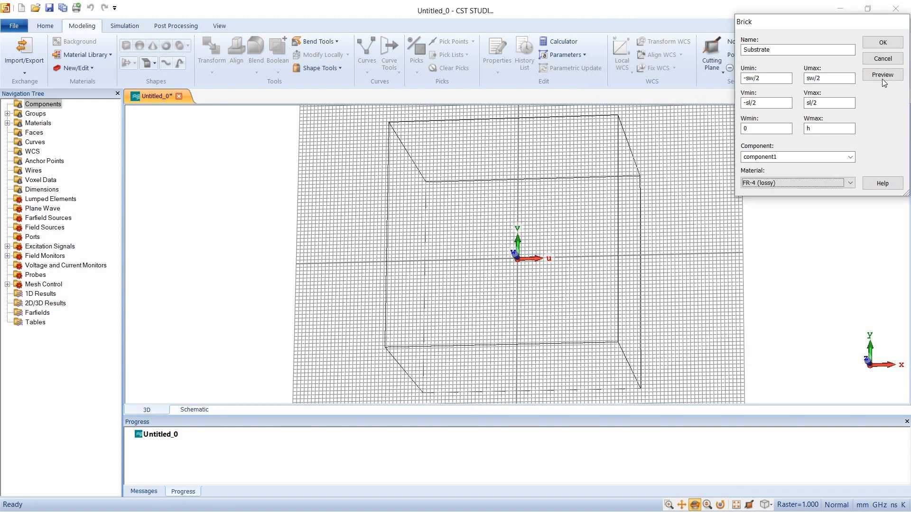
Preview the Substrate brick, define parameters sw = 70, sl = 70 and h = 1.5, and create it
left_click(882, 76)
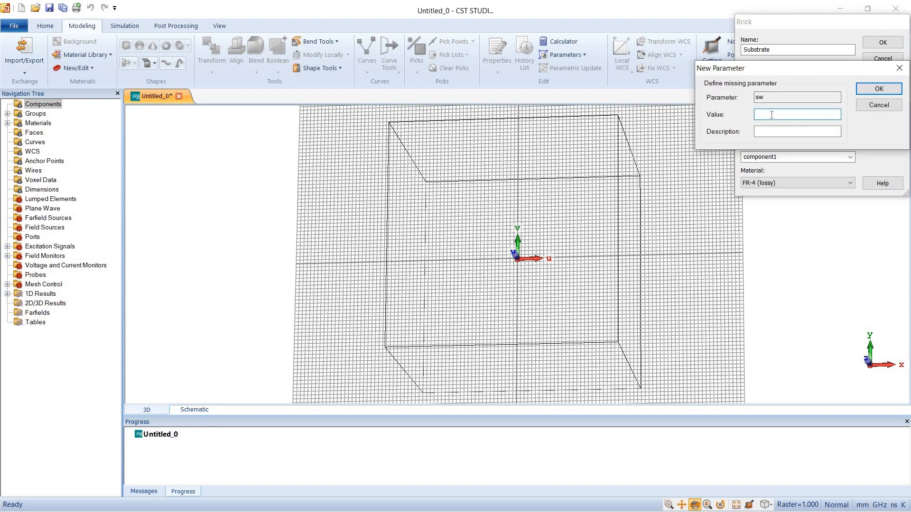
type("70")
key("Return")
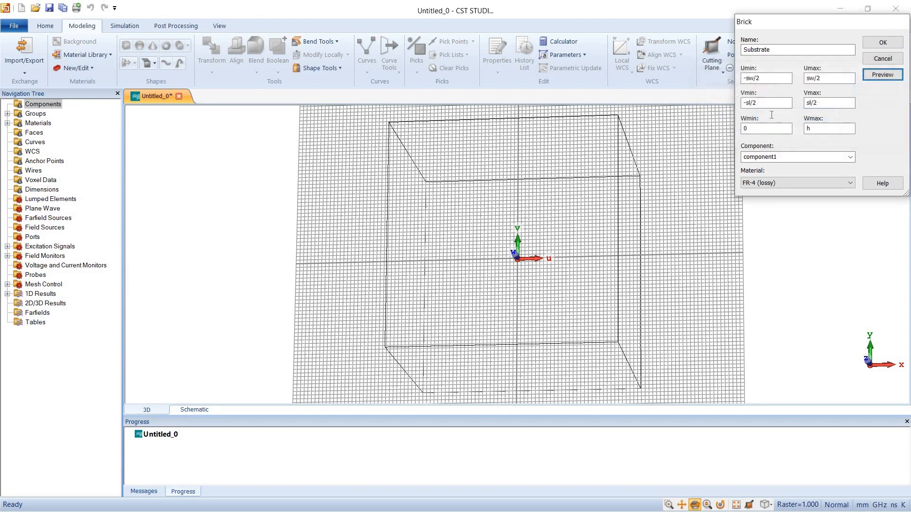
type("70")
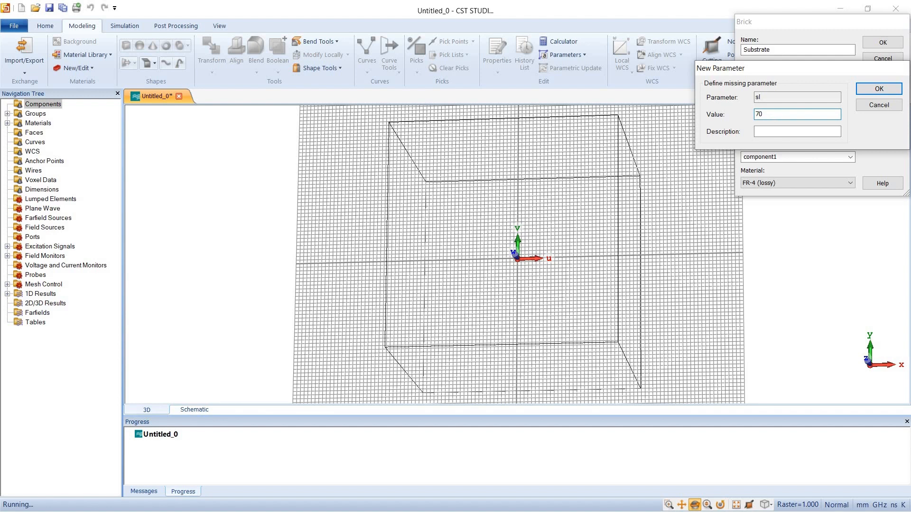
key("Return")
type("1.6")
key("Return")
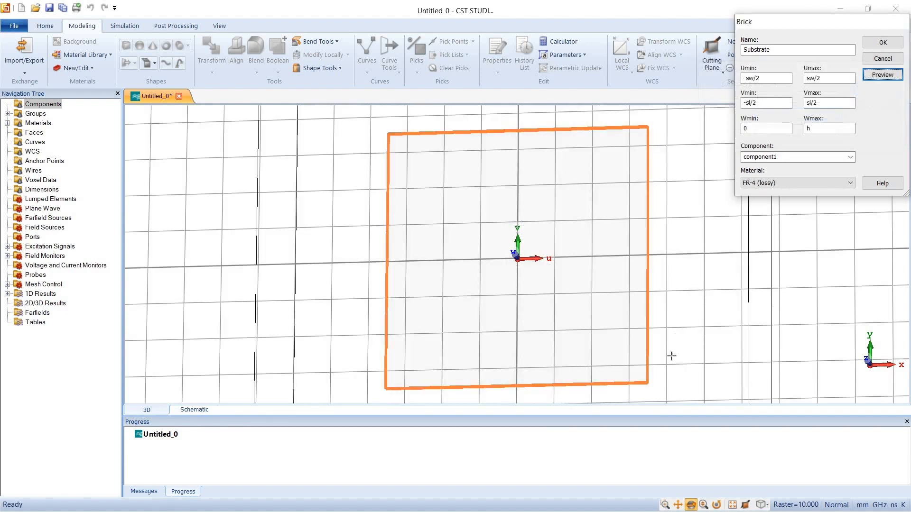
left_click_drag(533, 345, 476, 332)
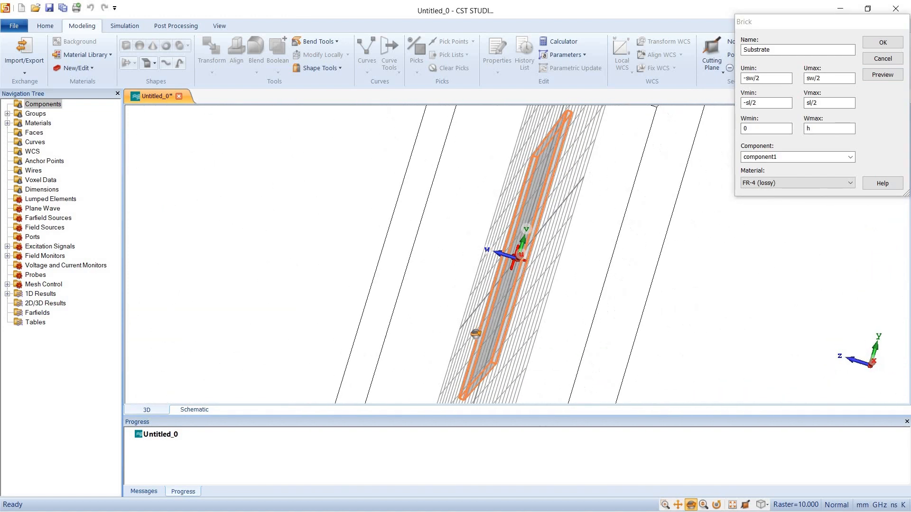
left_click(874, 47)
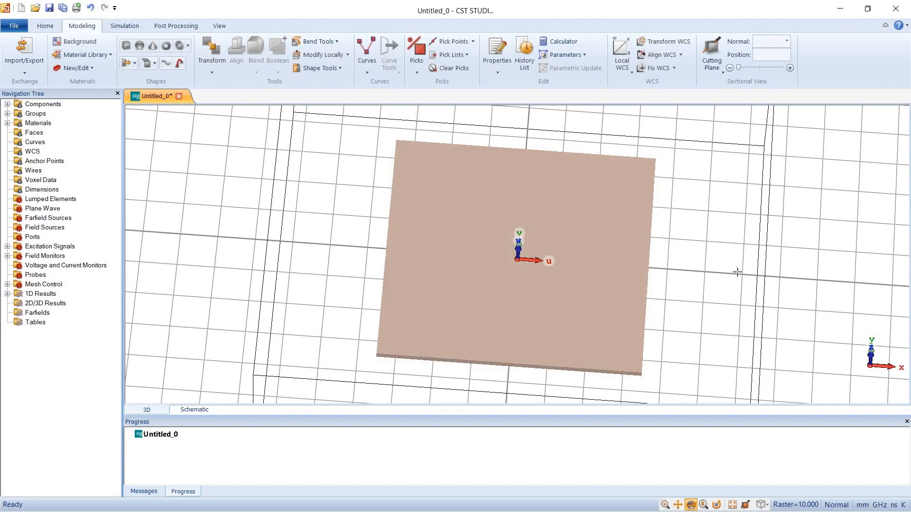
Pick the upper face of the substrate and align the WCS with it
left_click_drag(528, 264, 538, 233)
key("f")
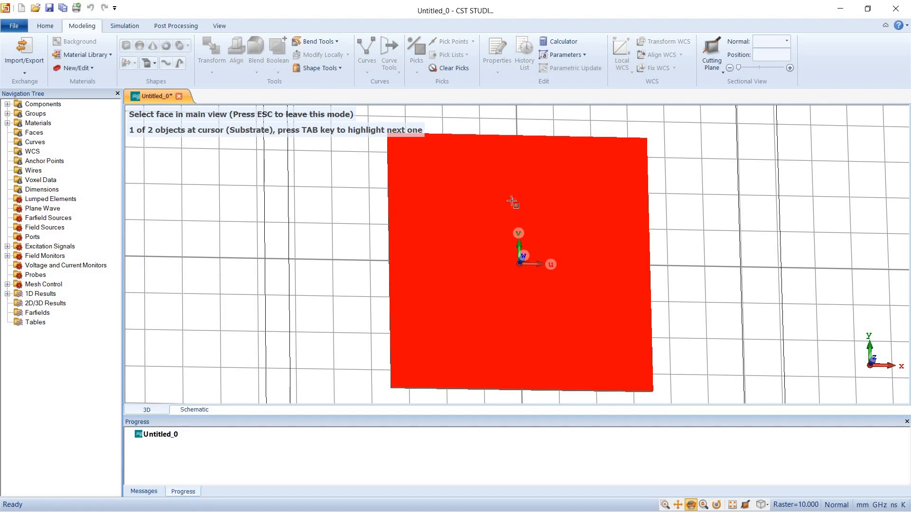
left_click(511, 200)
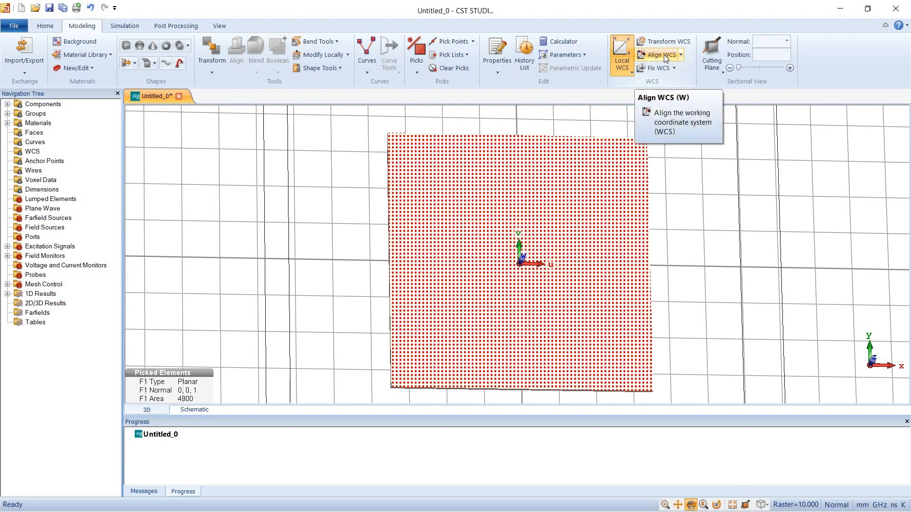
left_click(666, 56)
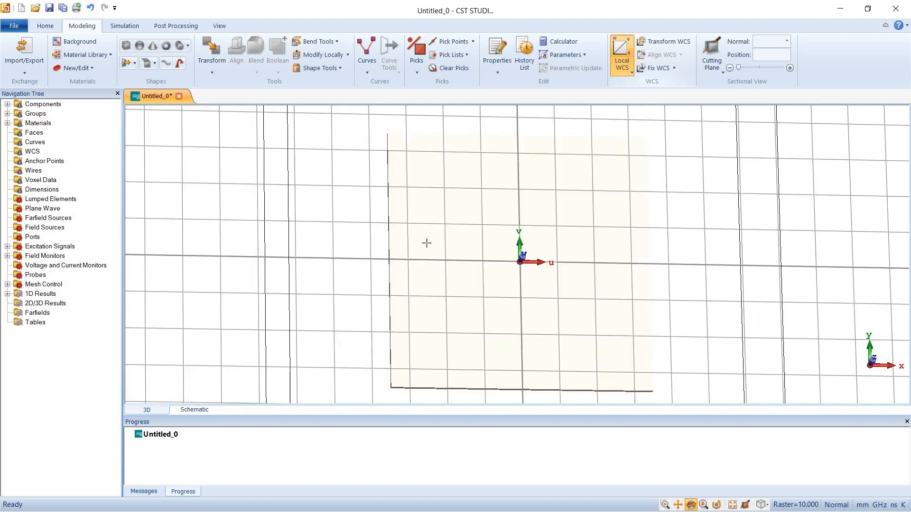
Start a new brick named patch with Umin -aw/2 and Umax aw/2
left_click_drag(630, 246, 608, 277)
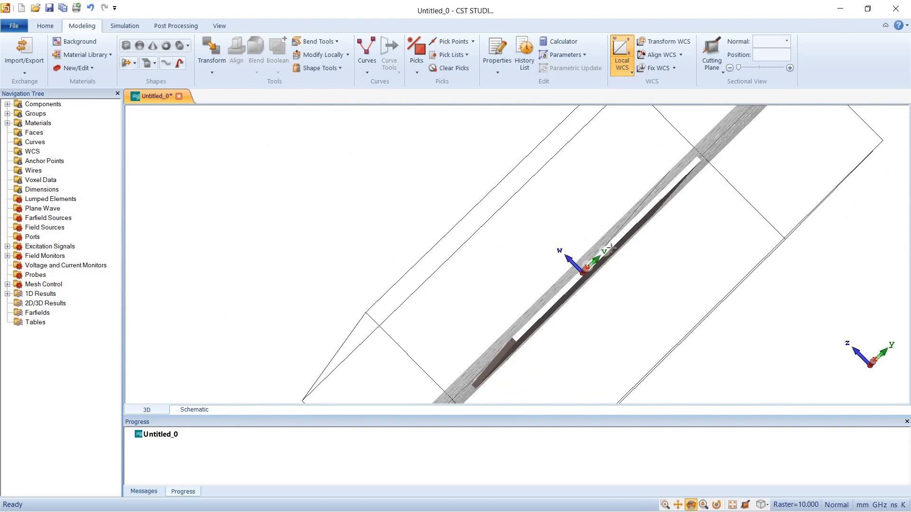
mouse_move(661, 291)
left_mouse_down()
mouse_move(769, 366)
mouse_move(732, 341)
mouse_move(736, 299)
left_mouse_up()
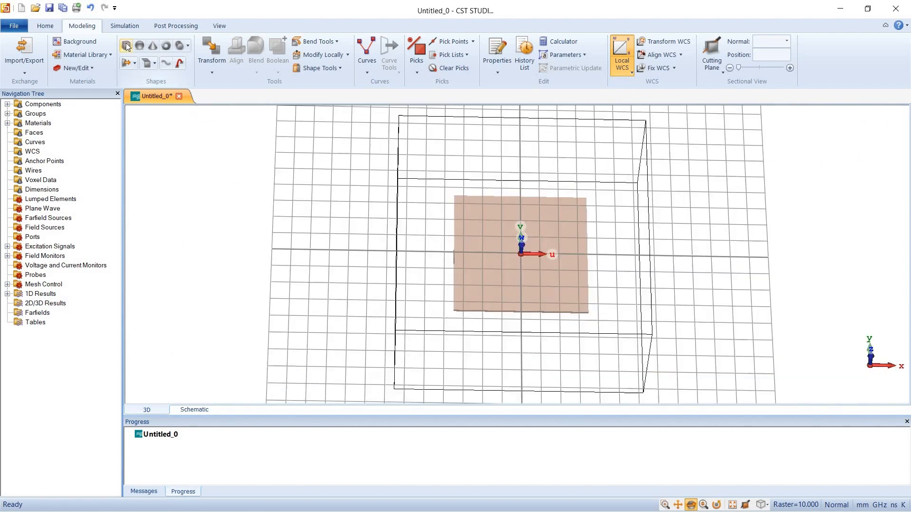
left_click(126, 45)
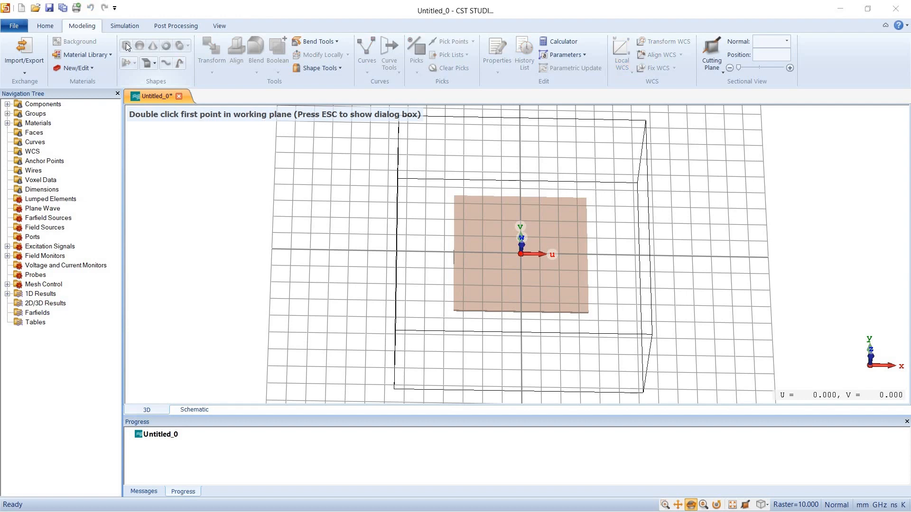
key("Escape")
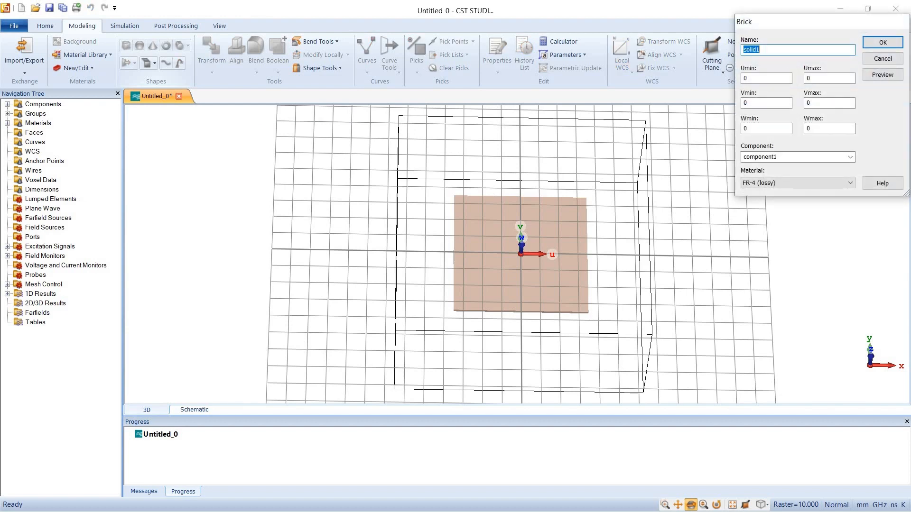
type("patch")
key("Tab")
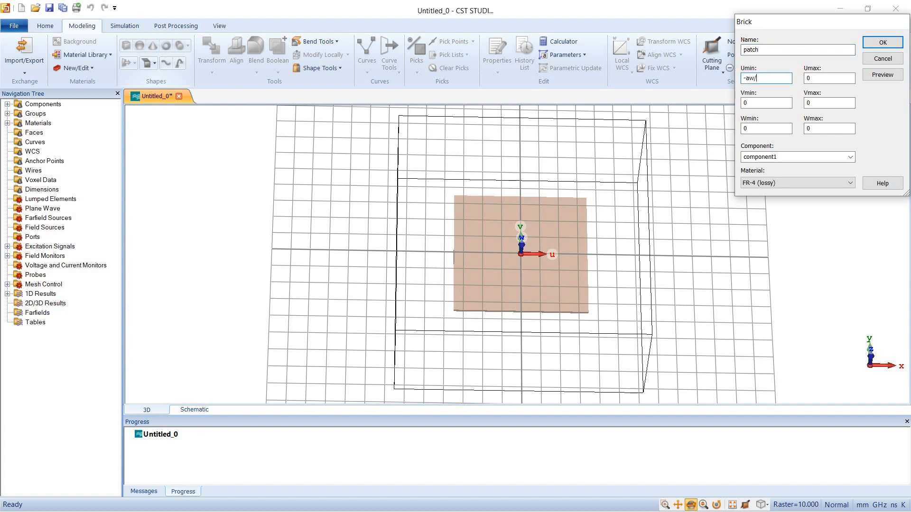
key("Tab")
type("aw")
type("-al/2")
Set the patch brick's V range from -al/2 to al/2 and its Wmax to at
key("Tab")
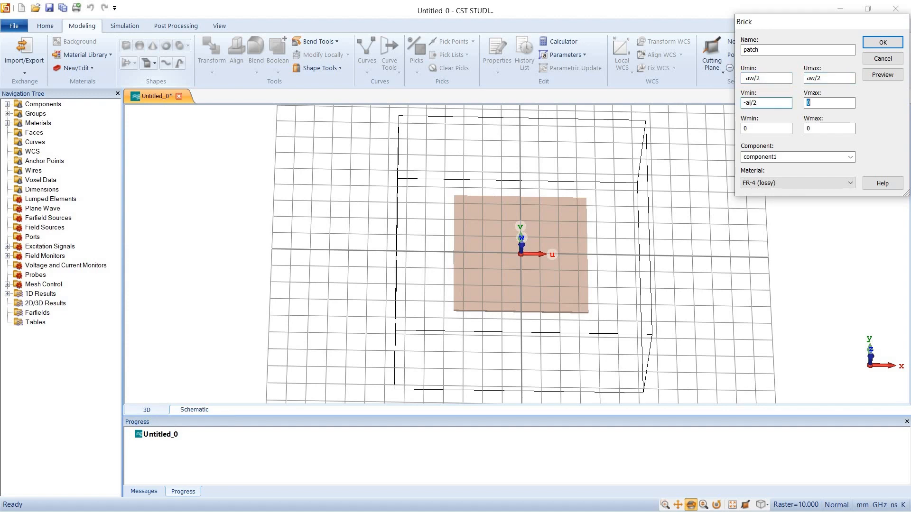
type("al/2")
key("Tab")
type("mt")
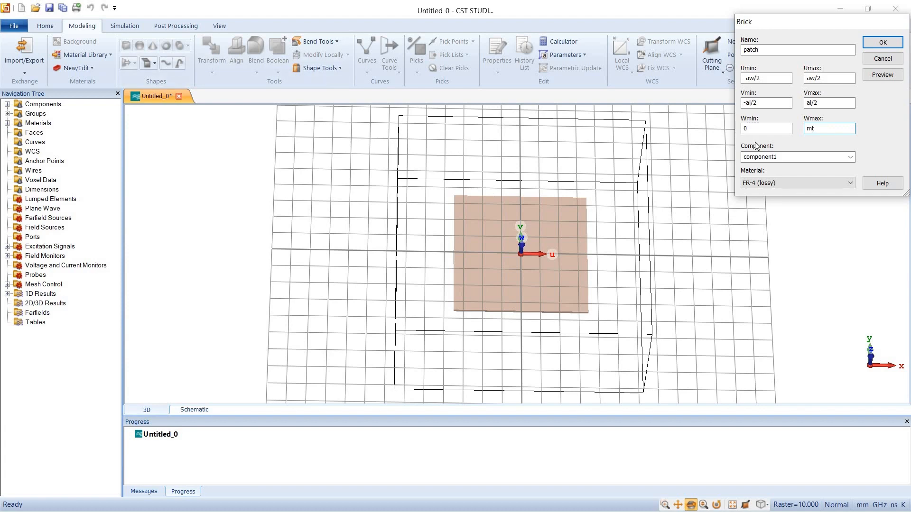
key("BackSpace")
key("BackSpace")
left_click(164, 159)
type("at")
Load Copper (annealed) from the material library as the patch brick's material
left_click(805, 184)
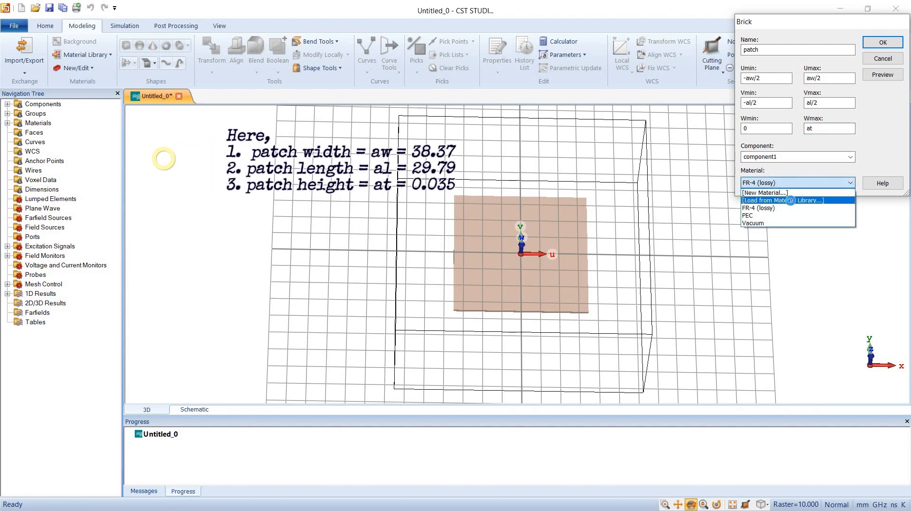
left_click(790, 200)
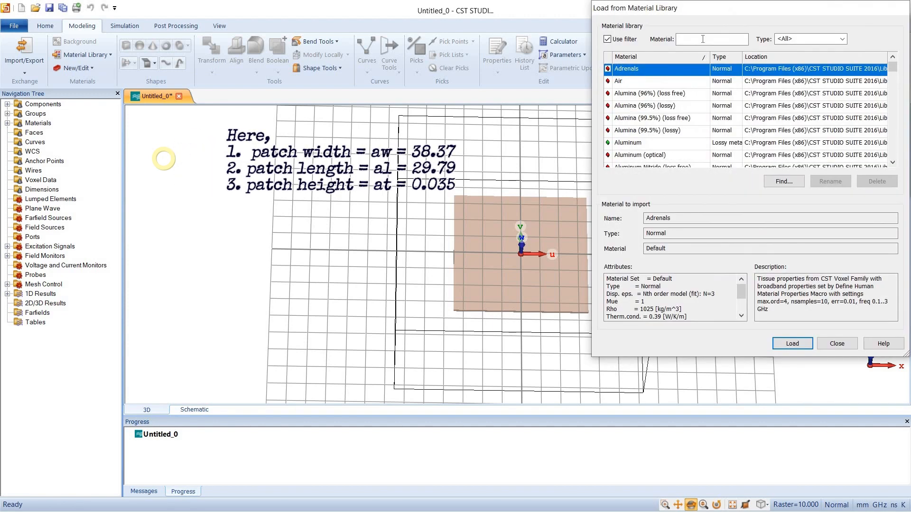
left_click(702, 39)
type("coppe")
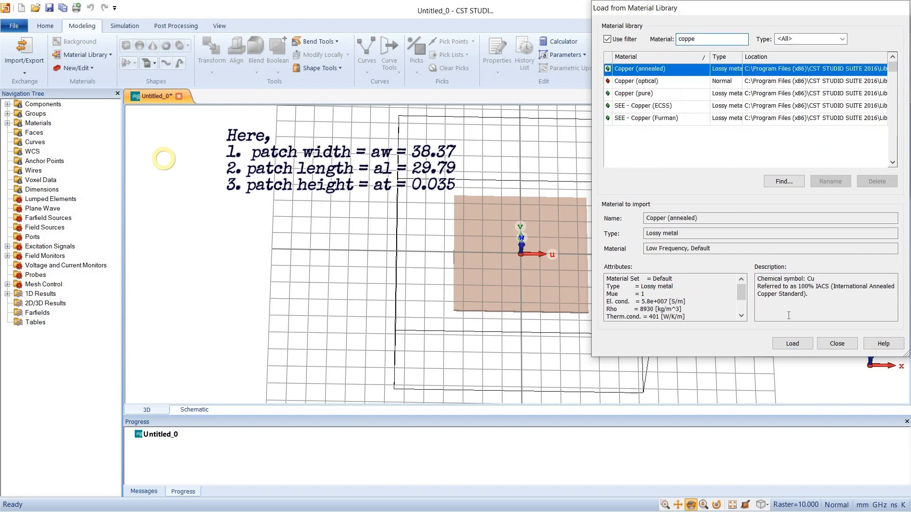
left_click(809, 346)
left_click(793, 344)
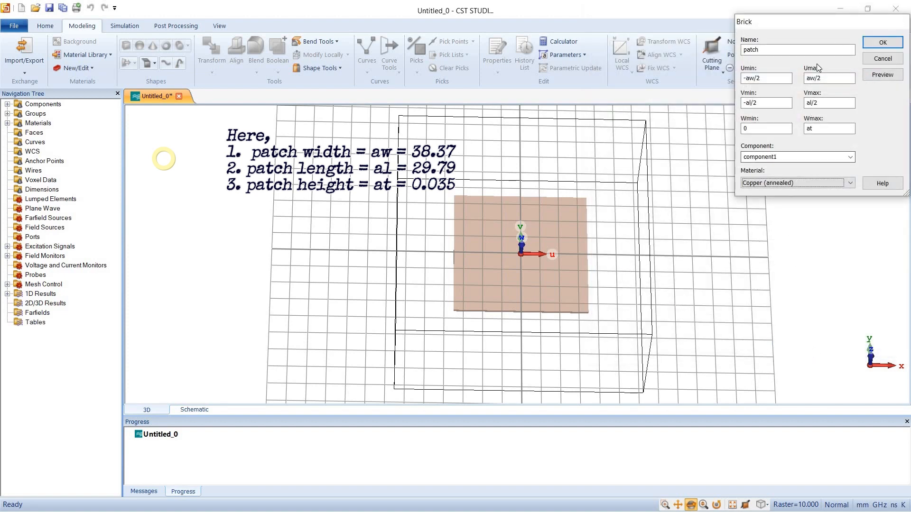
Preview the patch brick, define parameters aw = 38.37, al = 29.79 and at = 0.035, and create it
left_click(878, 74)
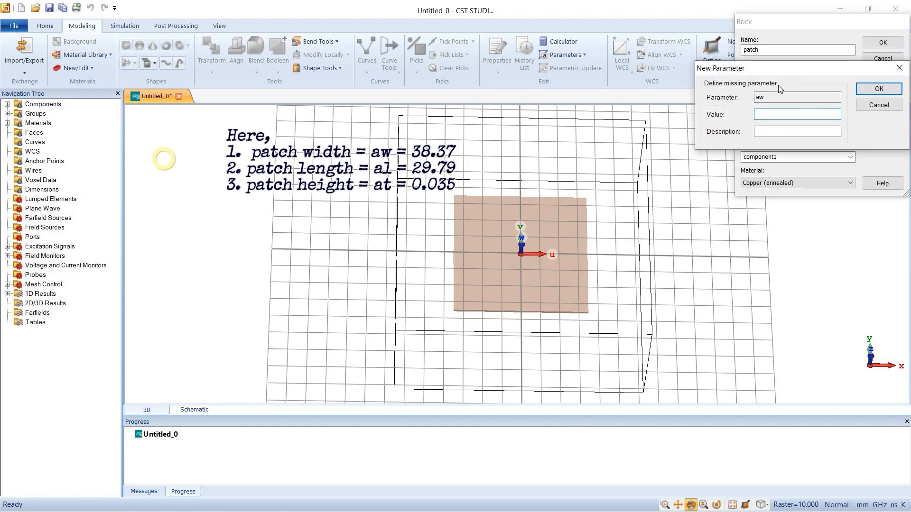
type("38.37")
key("Return")
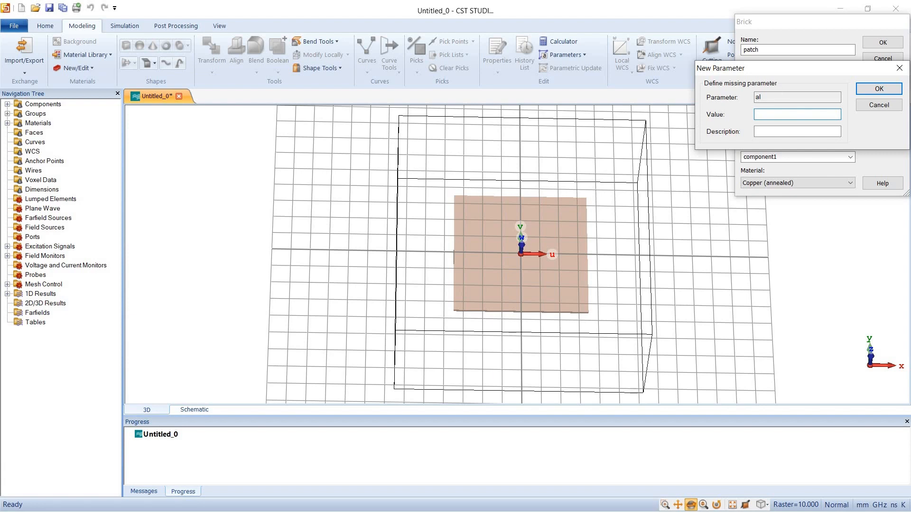
type("29.79")
left_click(879, 88)
type("0.035")
key("Return")
left_click_drag(598, 263, 471, 216)
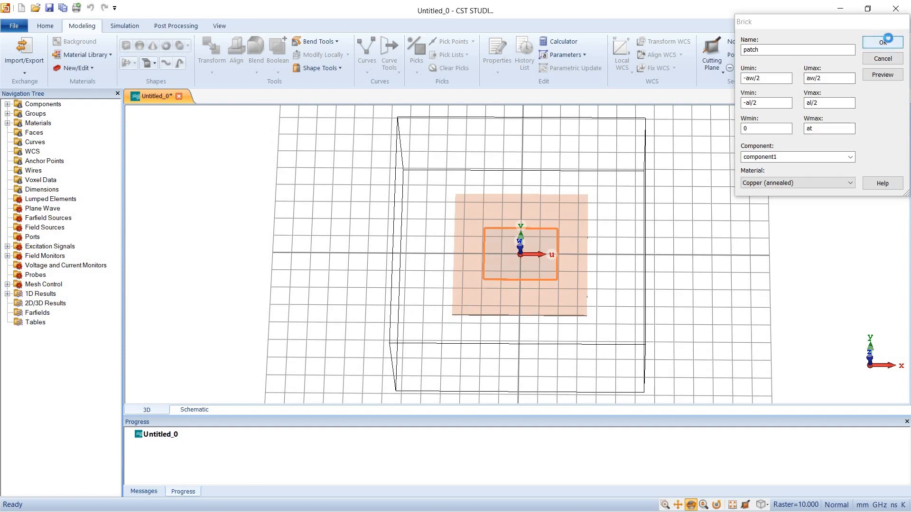
left_click(884, 42)
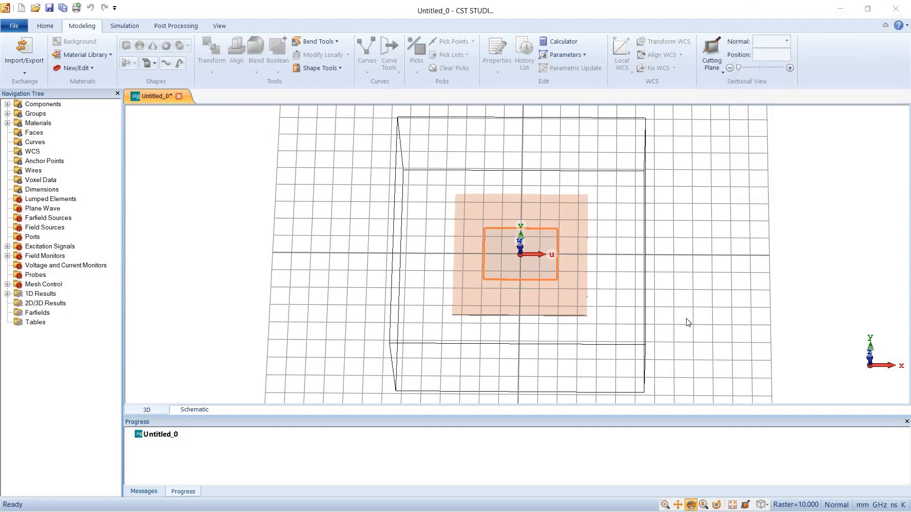
Move the local coordinate system's origin to Y = -al/2, at the patch's lower edge, previewing it before applying
left_click_drag(494, 291, 749, 358)
left_click(622, 66)
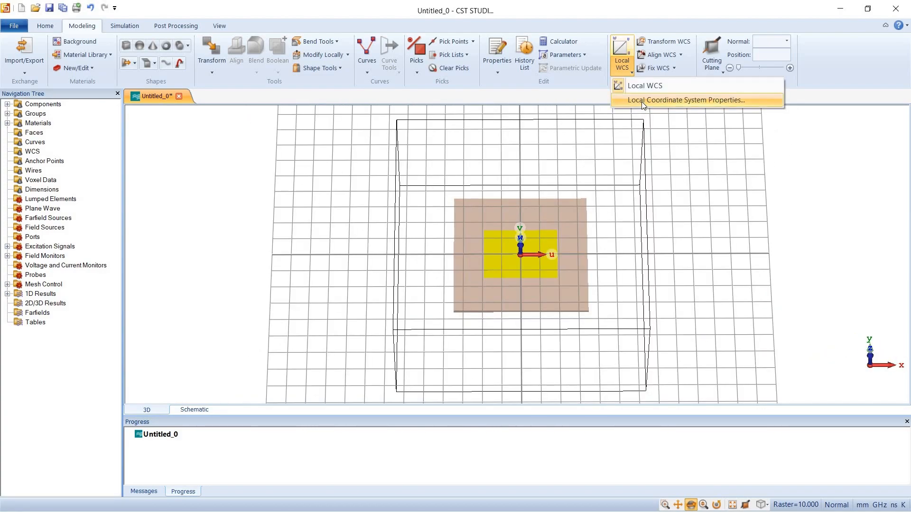
left_click(643, 101)
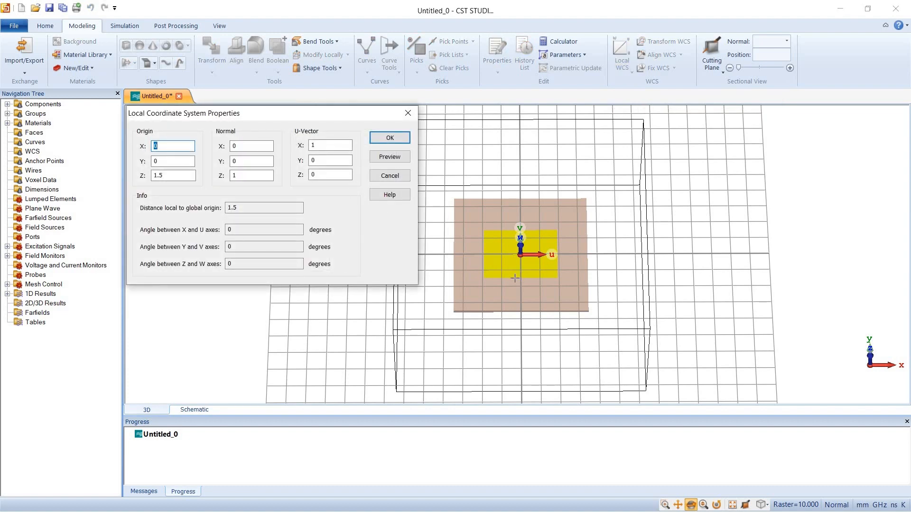
key("Tab")
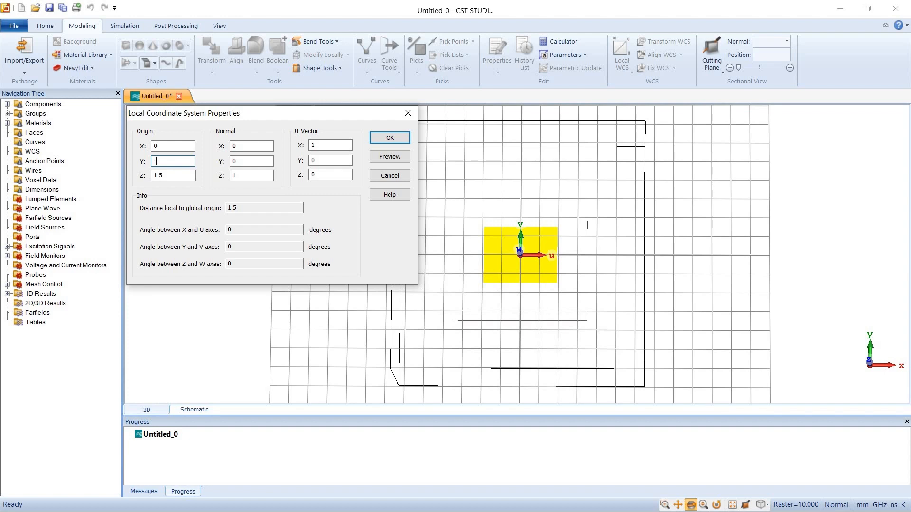
type("-al/2")
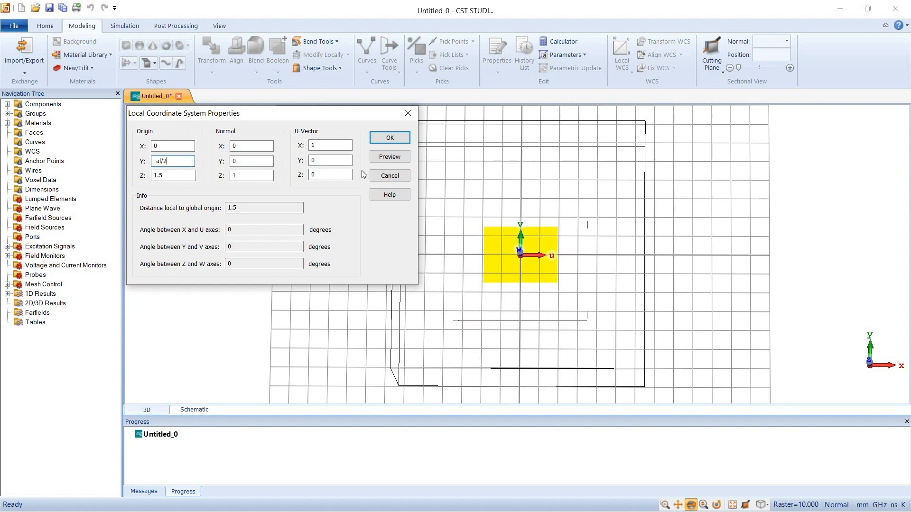
left_click(390, 157)
mouse_move(718, 252)
left_mouse_down()
mouse_move(706, 256)
mouse_move(673, 237)
left_mouse_up()
left_click(388, 138)
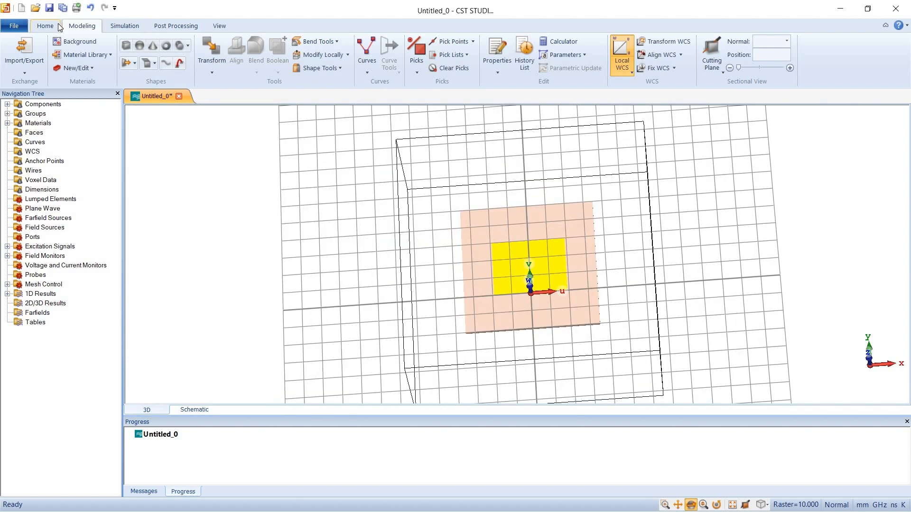
Run the analytical line impedance calculation macro and set its line type to Thin Microstrip
left_click(56, 25)
left_click(459, 72)
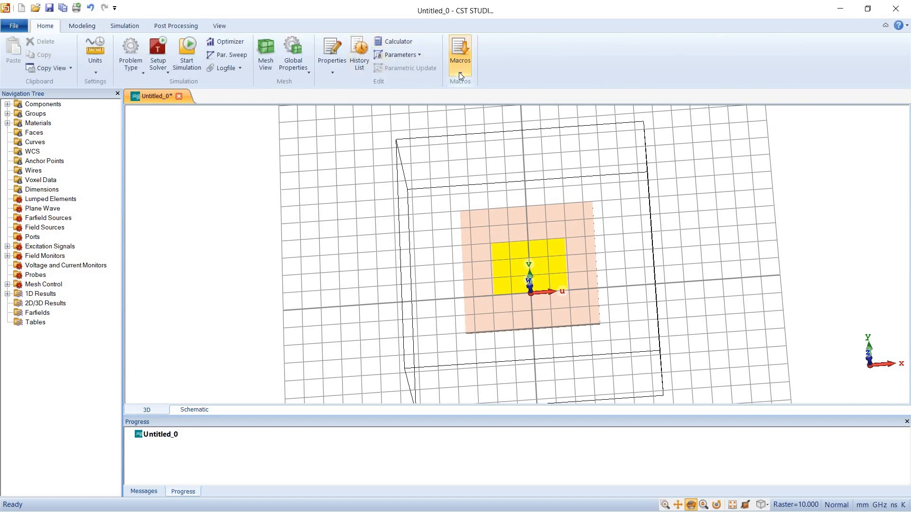
mouse_move(505, 103)
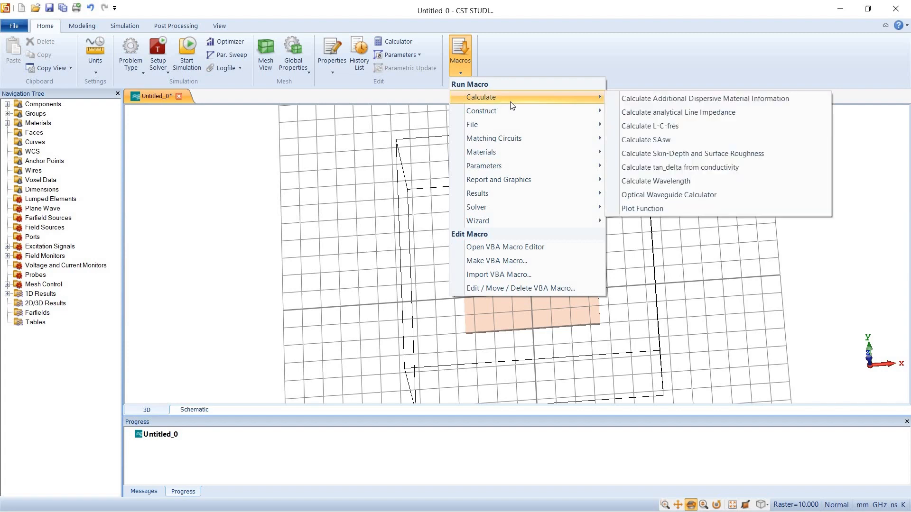
left_click(634, 110)
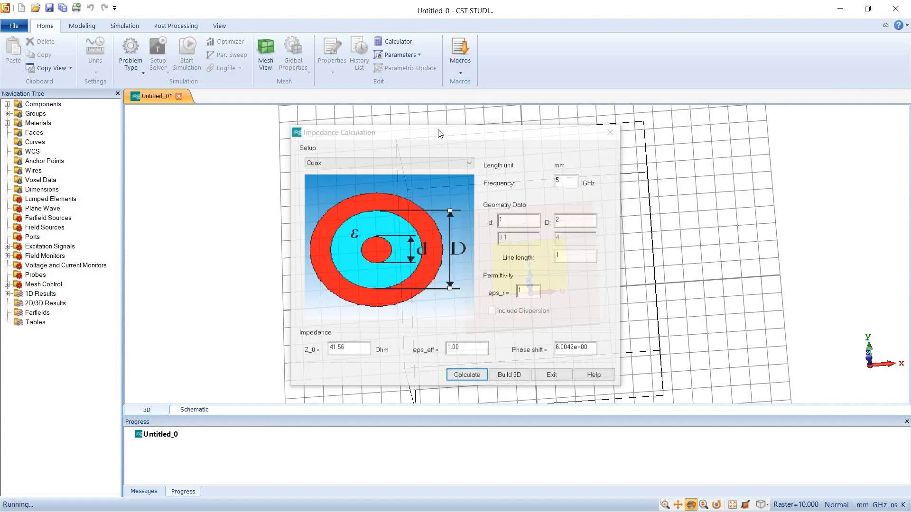
left_click_drag(439, 134, 246, 114)
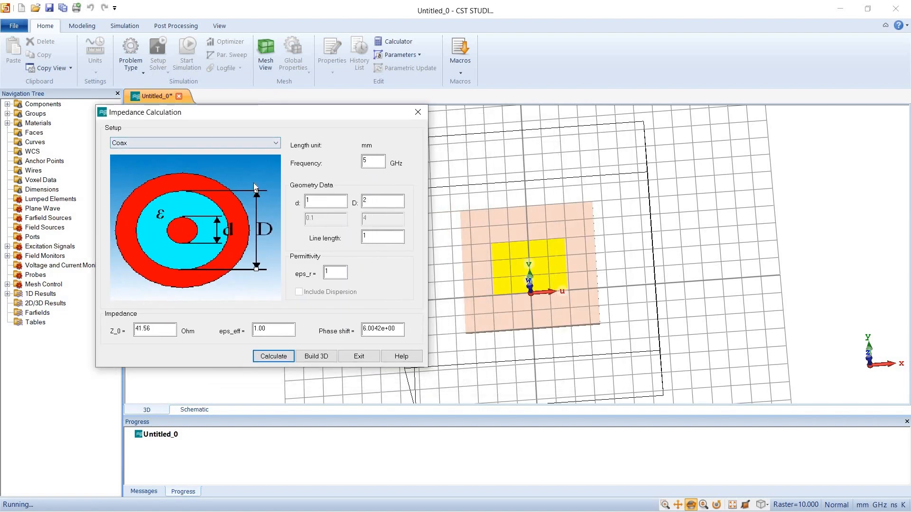
left_click(266, 144)
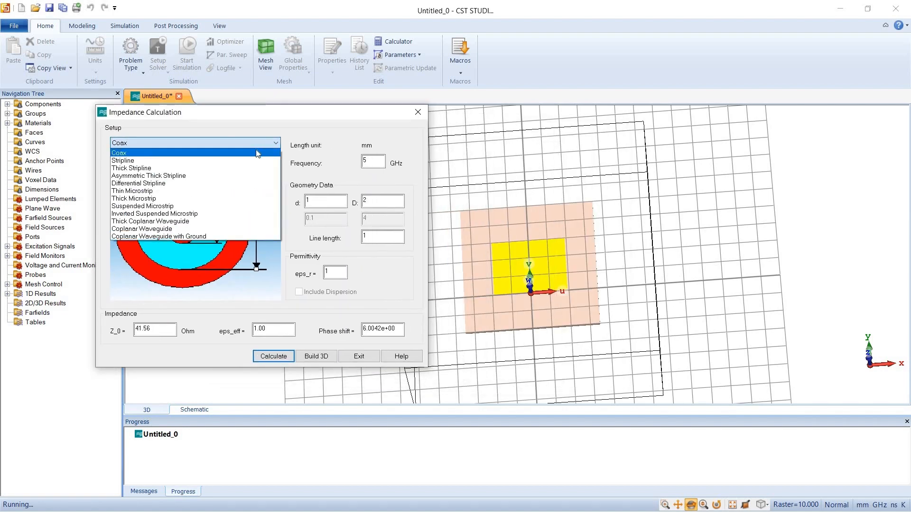
left_click(197, 191)
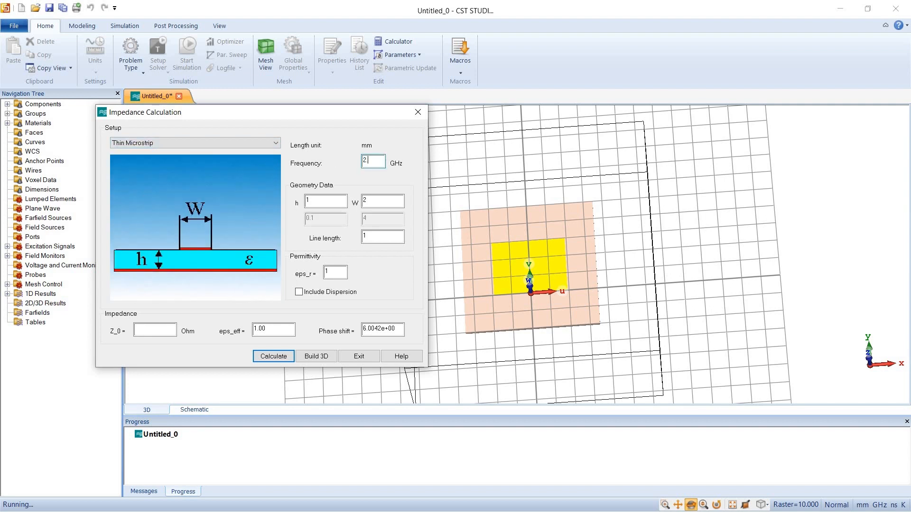
Set the impedance calculation to 2.4 GHz with substrate height h = 1.5 mm and permittivity eps_r = 4.3
left_click(324, 201)
type(".5")
left_click(380, 201)
key("Tab")
key("Tab")
type("4.3")
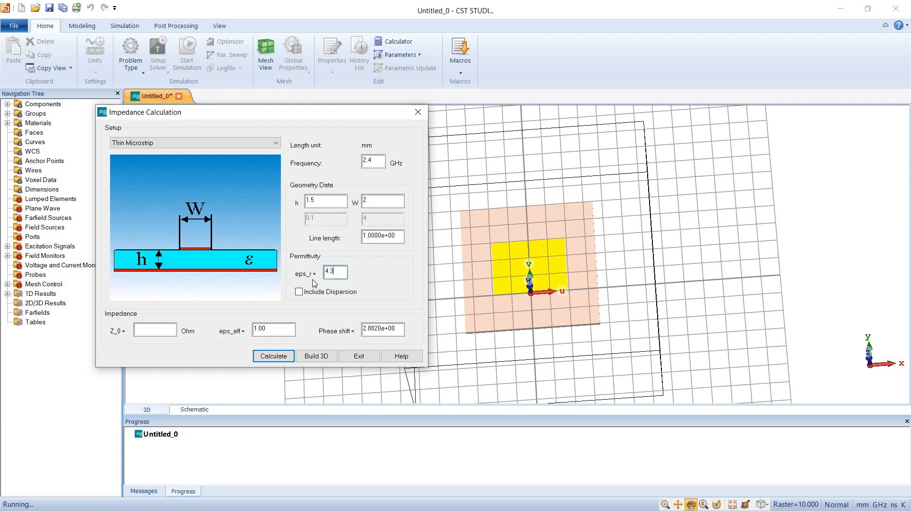
Calculate the microstrip impedance for trial line widths W of 3.1 mm and 2.9 mm
left_click(374, 204)
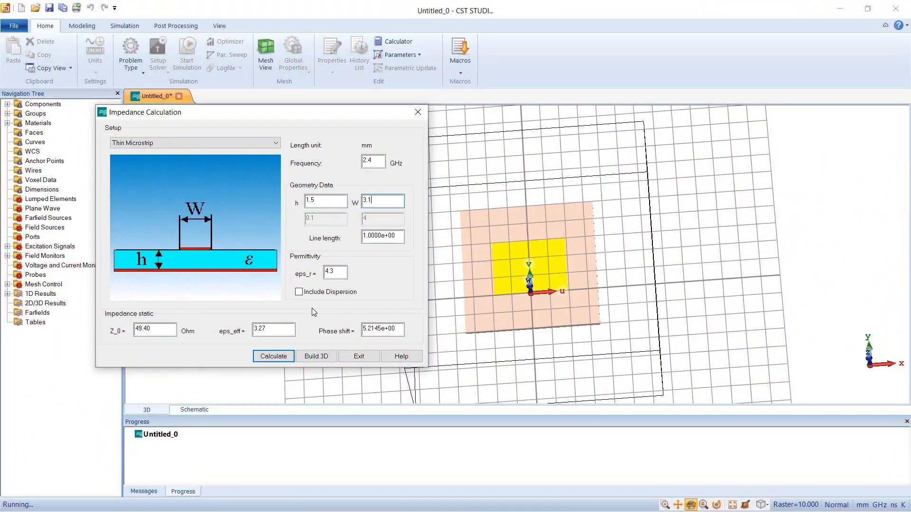
left_click(274, 356)
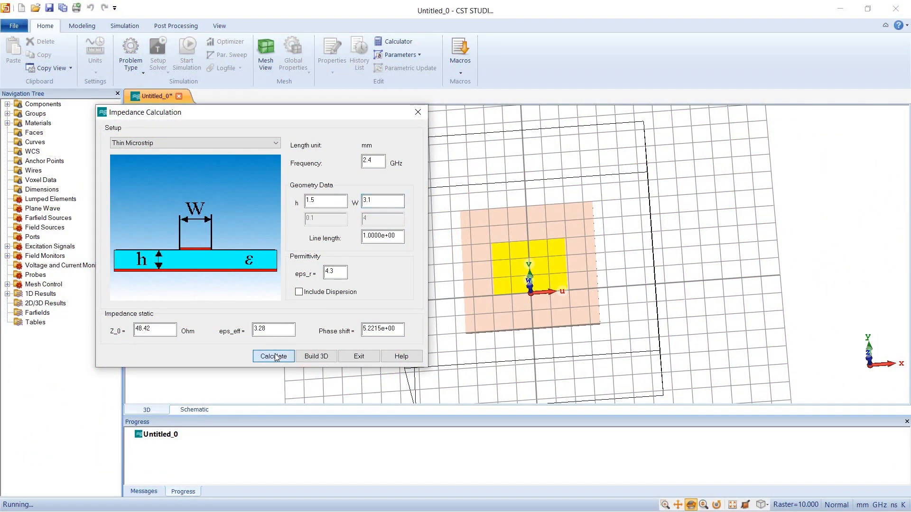
left_click(377, 203)
key("shift+Home")
type("2.9")
left_click(279, 360)
Calculate the microstrip impedance for trial line widths W of 2.8 mm and 2.95 mm
left_click(384, 203)
key("BackSpace")
type("8")
left_click(280, 358)
left_click(375, 202)
type("95")
left_click(286, 358)
Calculate the microstrip impedance for trial line widths W of 2.96 mm and 2.98 mm
left_click(380, 203)
key("BackSpace")
type("6")
left_click(281, 357)
left_click(384, 197)
key("BackSpace")
type("8")
left_click(279, 362)
Calculate the microstrip impedance for a line width W of 2.94 mm and close the impedance calculation
left_click(385, 204)
key("BackSpace")
type("4")
left_click(282, 360)
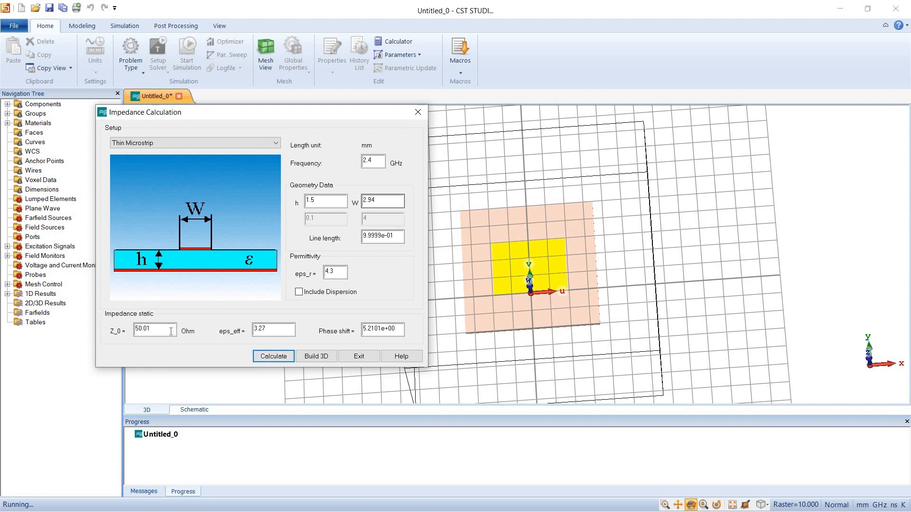
left_click_drag(152, 329, 118, 334)
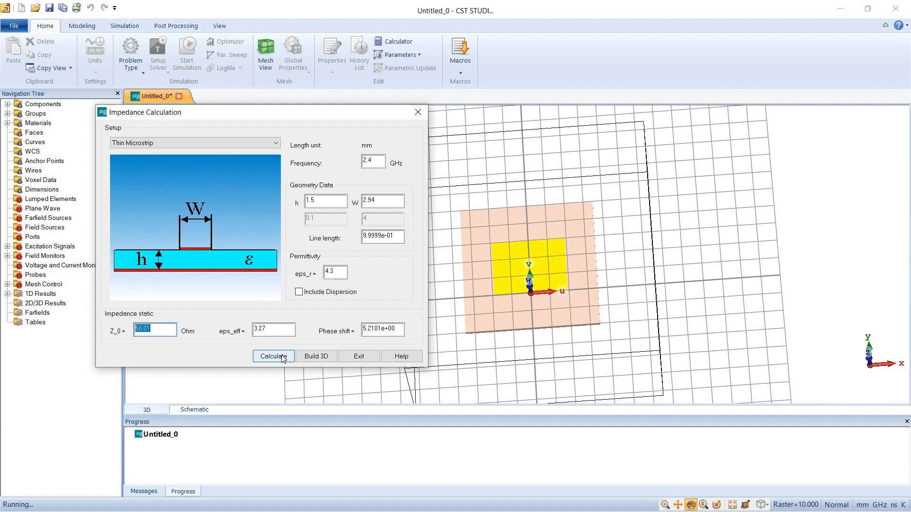
left_click(283, 358)
left_click_drag(381, 202, 353, 203)
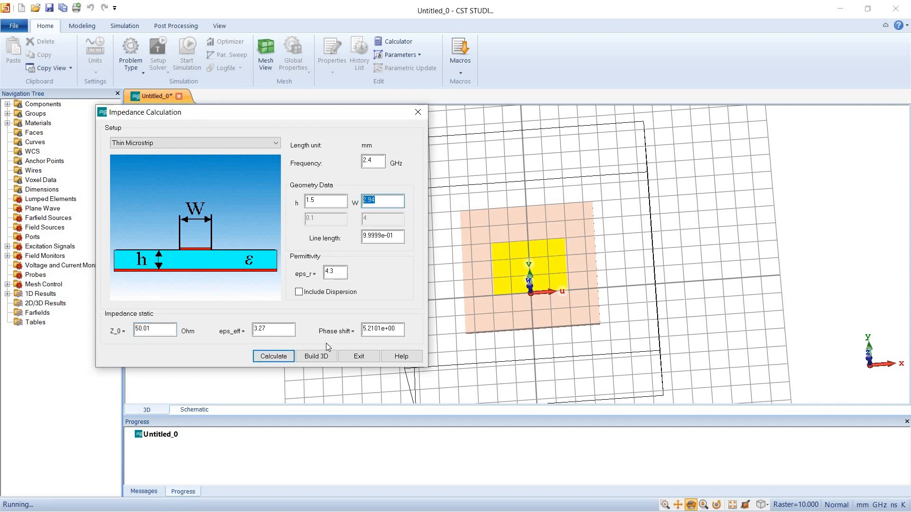
left_click(364, 358)
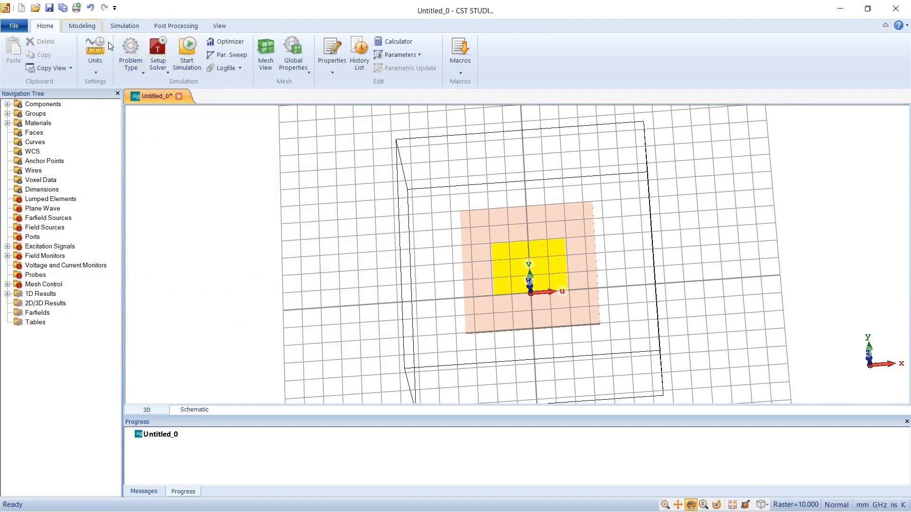
Start a new brick named feedline with Umin -fw/2 and Umax fw/2
left_click(72, 27)
left_click(127, 47)
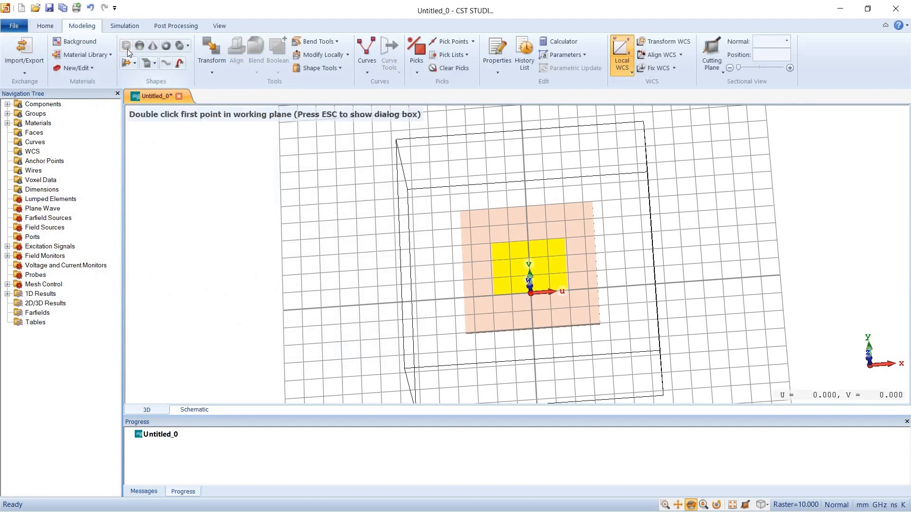
key("Escape")
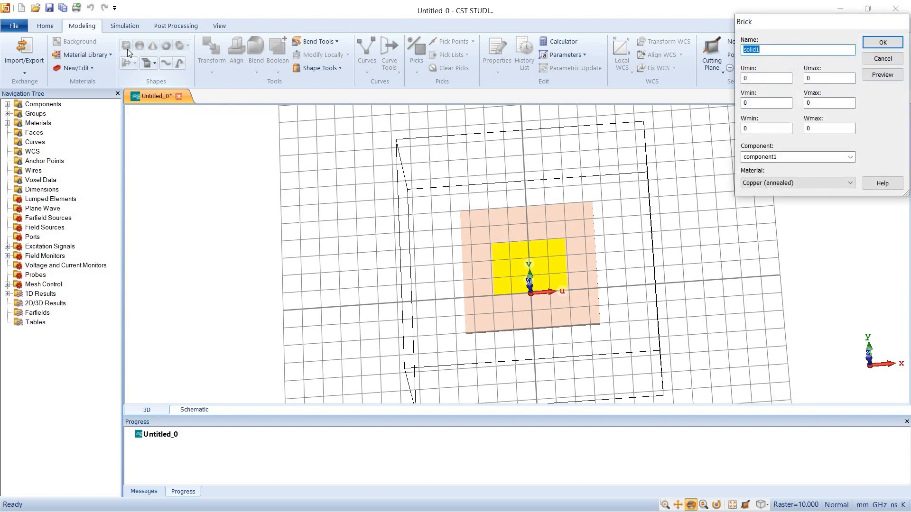
type("feedline")
key("Tab")
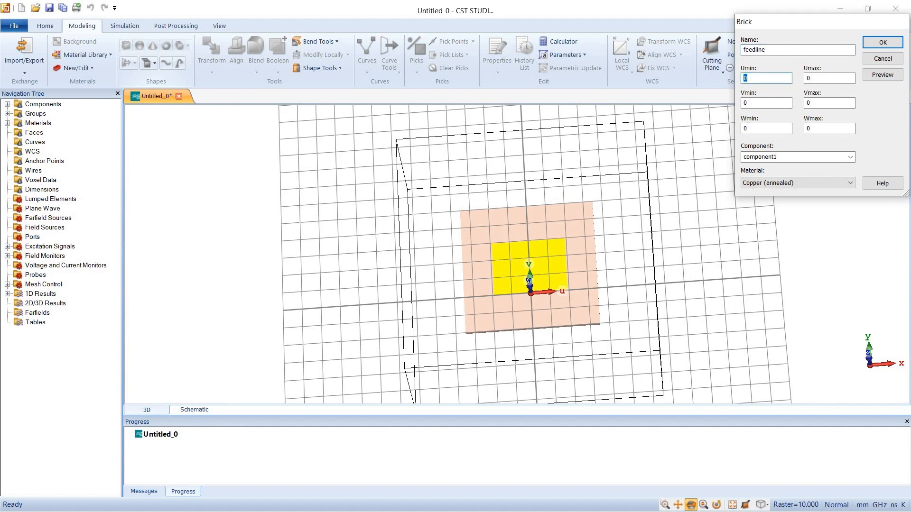
type("-fw/2")
key("Tab")
type("fw/2")
key("Tab")
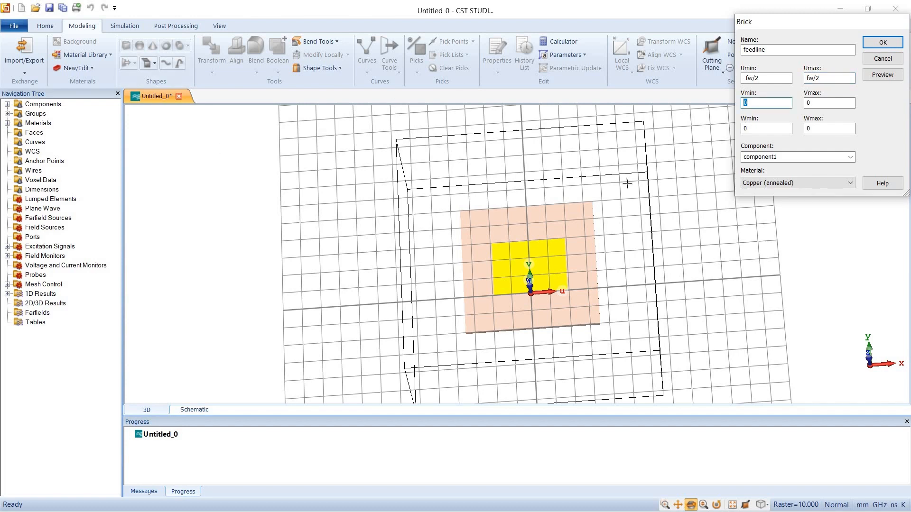
Set the feedline brick's Vmin to -(sl/2-al/2) and its Wmax to at
left_click_drag(681, 320, 694, 305)
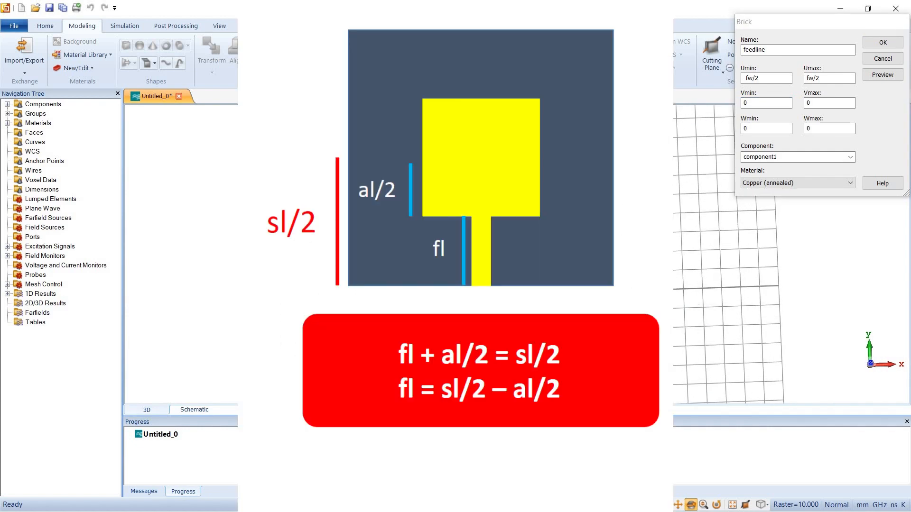
left_click_drag(670, 303, 667, 285)
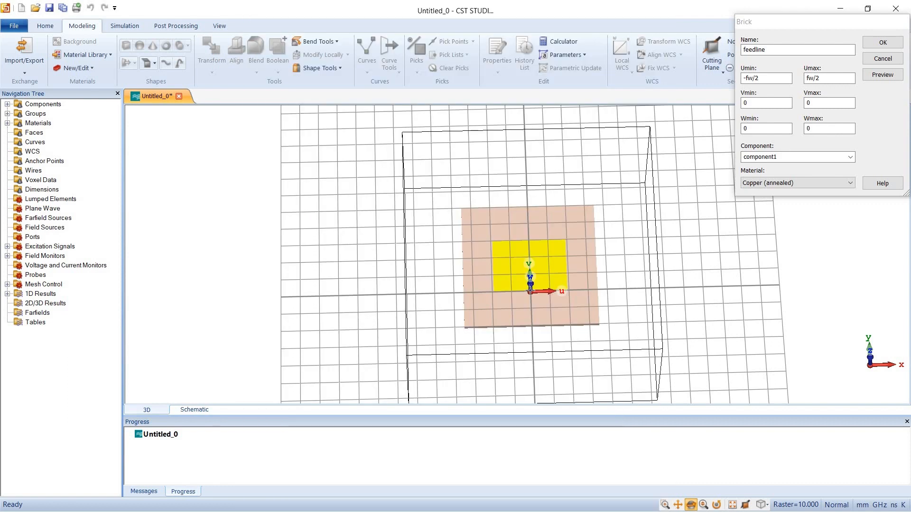
double_click(766, 103)
type("-")
type("(")
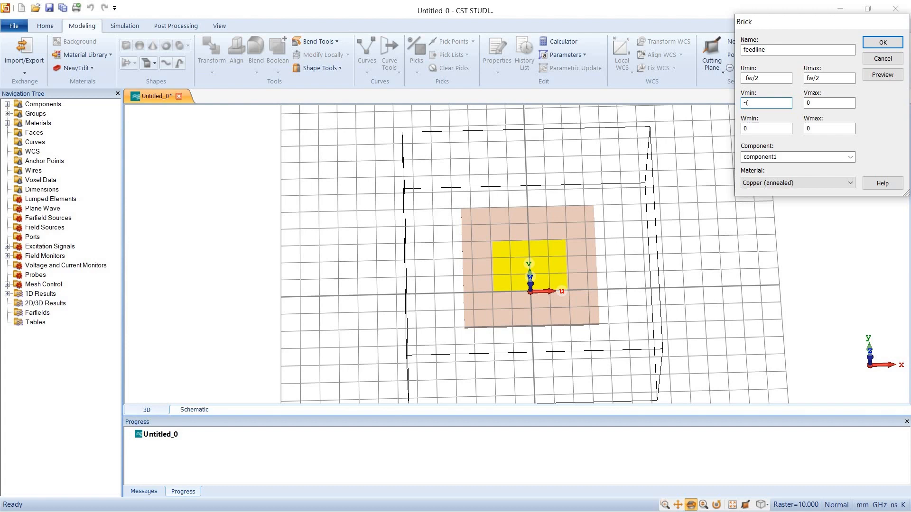
type("sl/2-al/2")
double_click(816, 129)
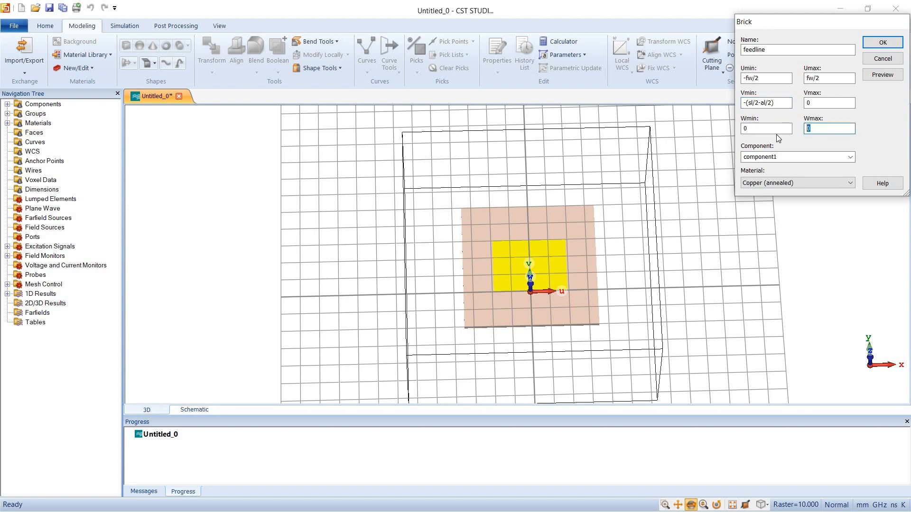
type("at")
Preview the feedline brick, define parameter fw = 2.94, and create the brick in Copper (annealed)
left_click(895, 76)
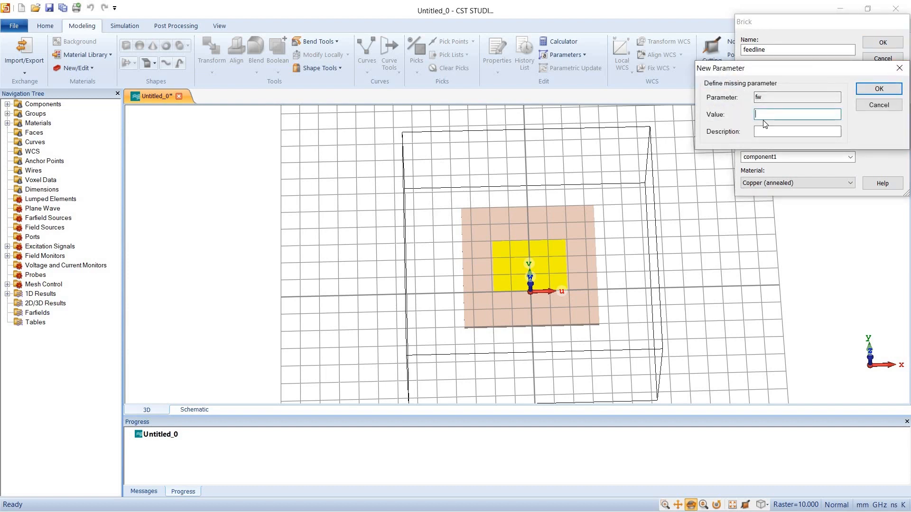
type("2.94")
left_click(880, 89)
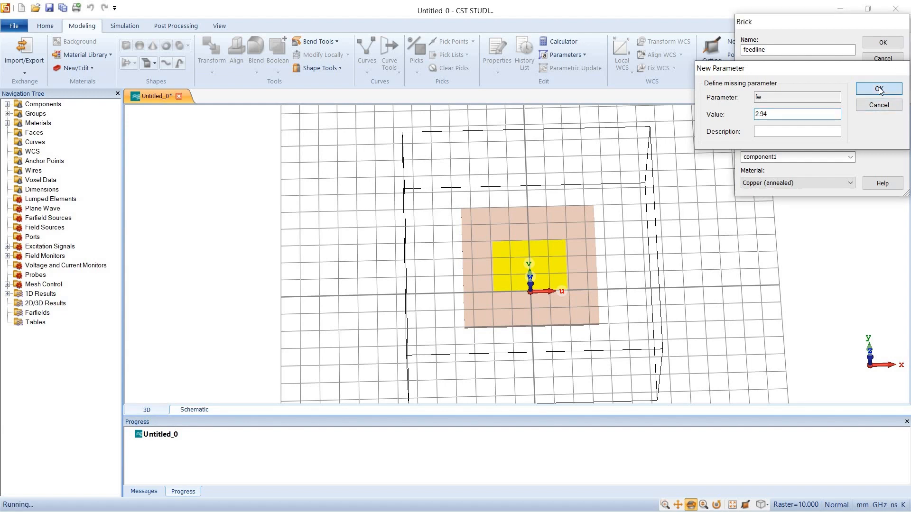
key("Return")
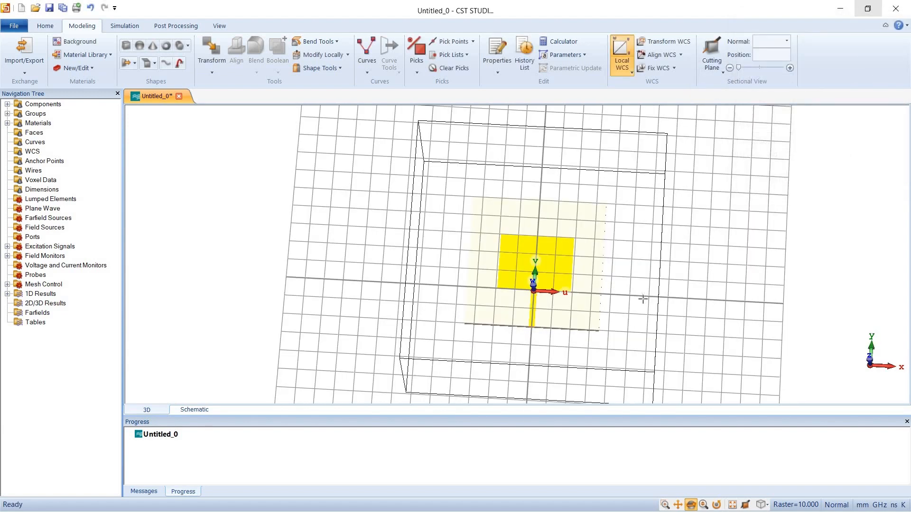
Move the local coordinate system's origin to X = fw/2, at the feedline's corner with the patch, previewing it before applying
left_click(665, 506)
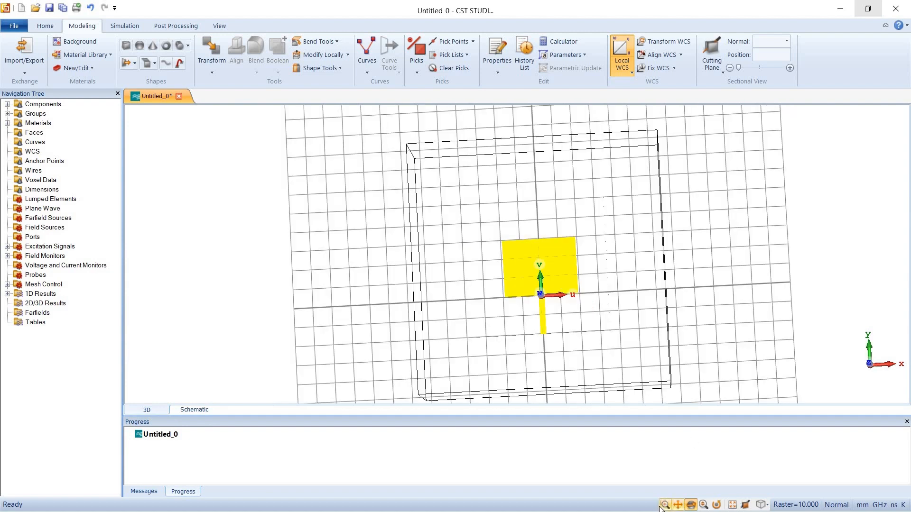
left_click(626, 69)
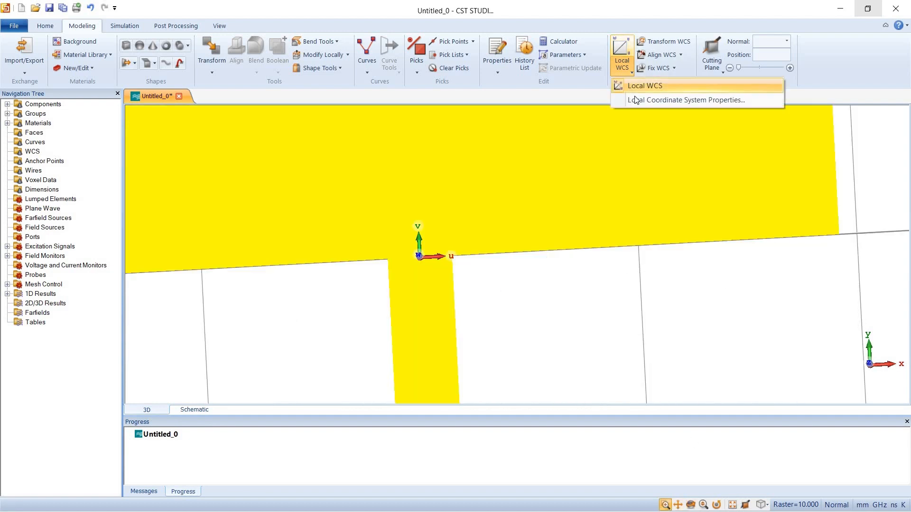
left_click(634, 96)
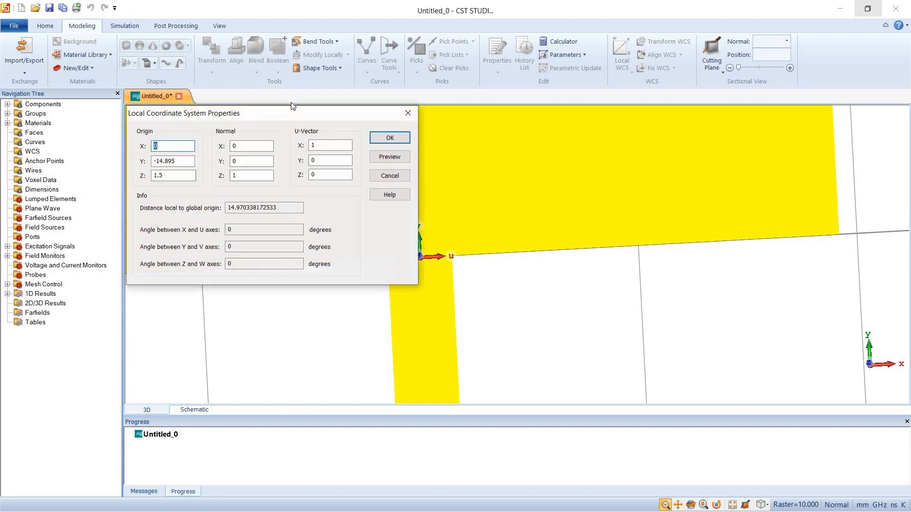
left_click_drag(258, 114, 225, 115)
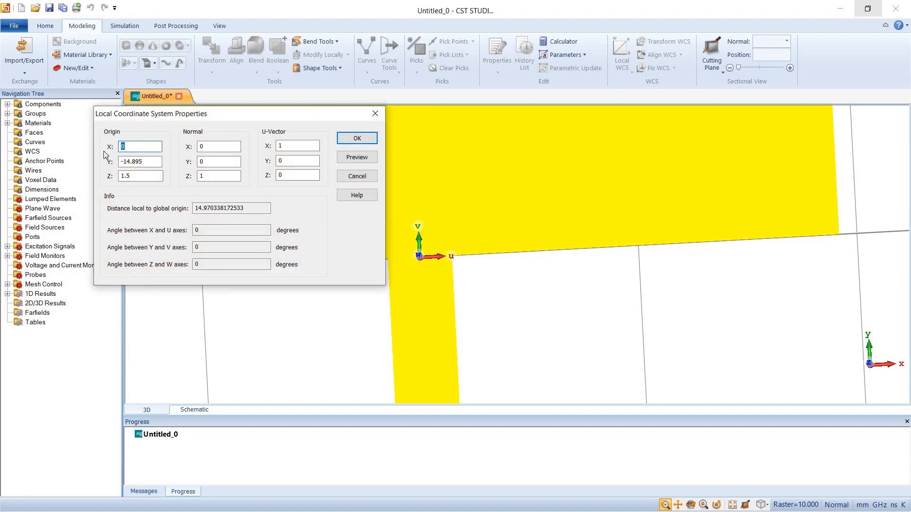
type("fw/2")
left_click(355, 160)
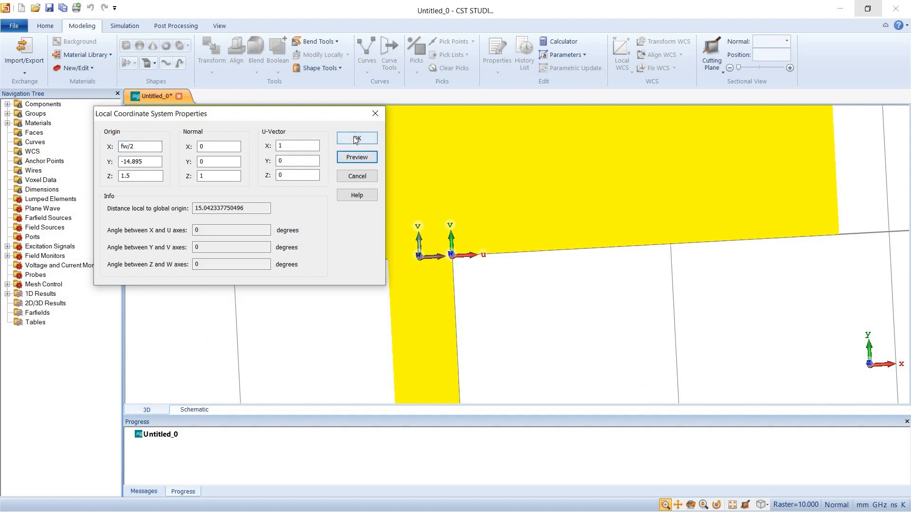
left_click(355, 139)
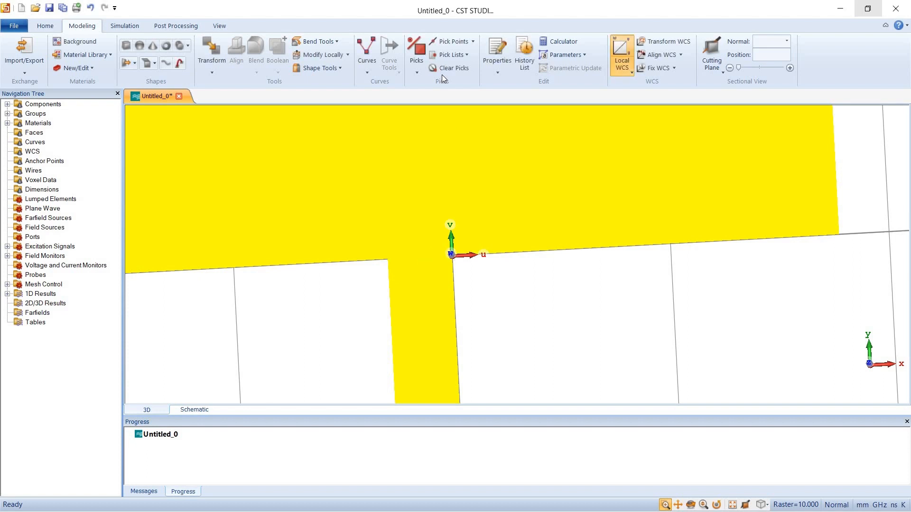
Set up and preview a Vacuum brick named inset_slot with Umax iw, Vmax il and Wmax at, defining iw = 1.2 and il = 5
left_click(127, 45)
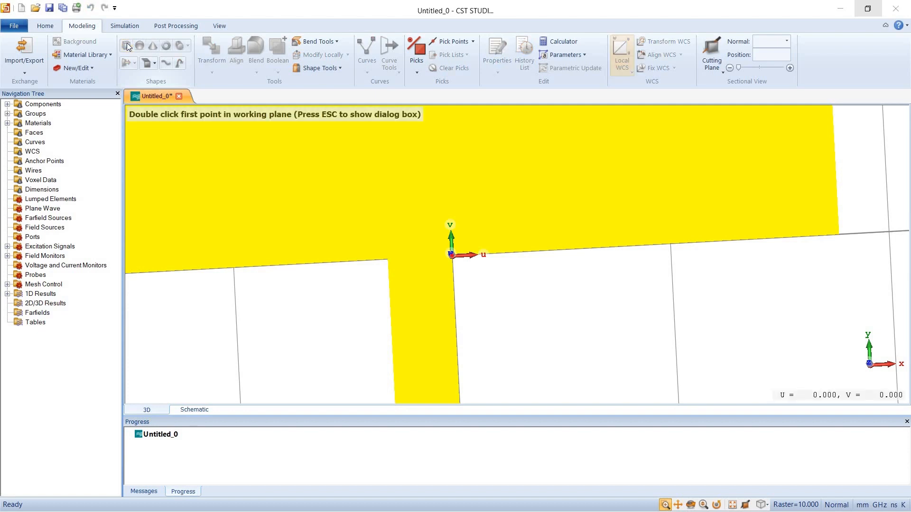
key("Escape")
type("inset_slot")
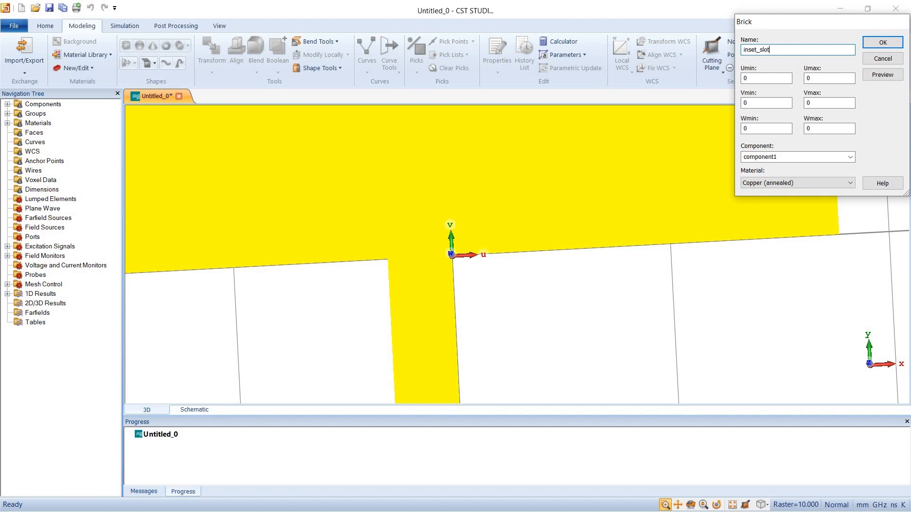
key("Tab")
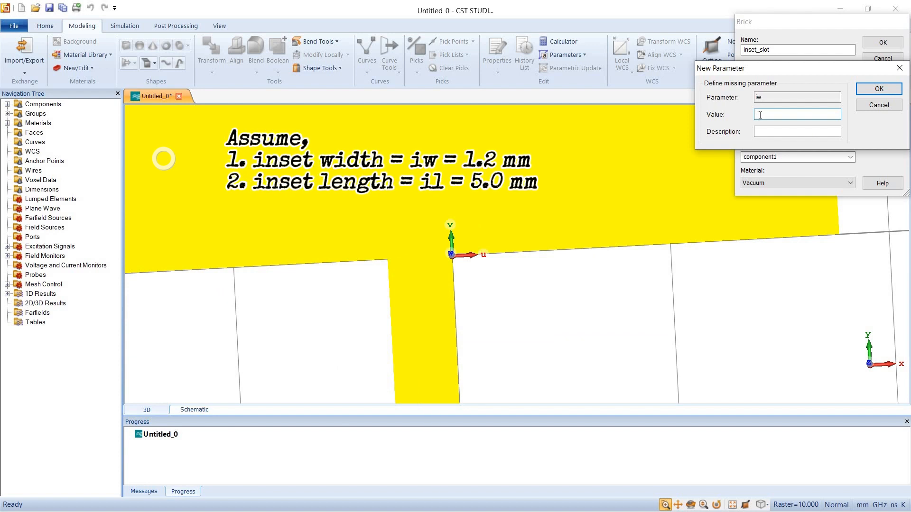
type("1.2")
key("Return")
key("Return")
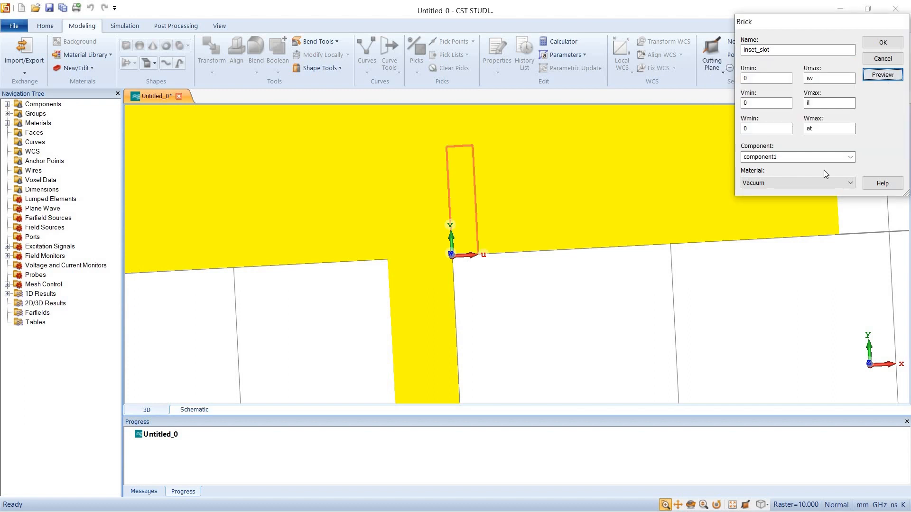
Create the inset_slot brick and cut its shape away from the patch
left_click(885, 44)
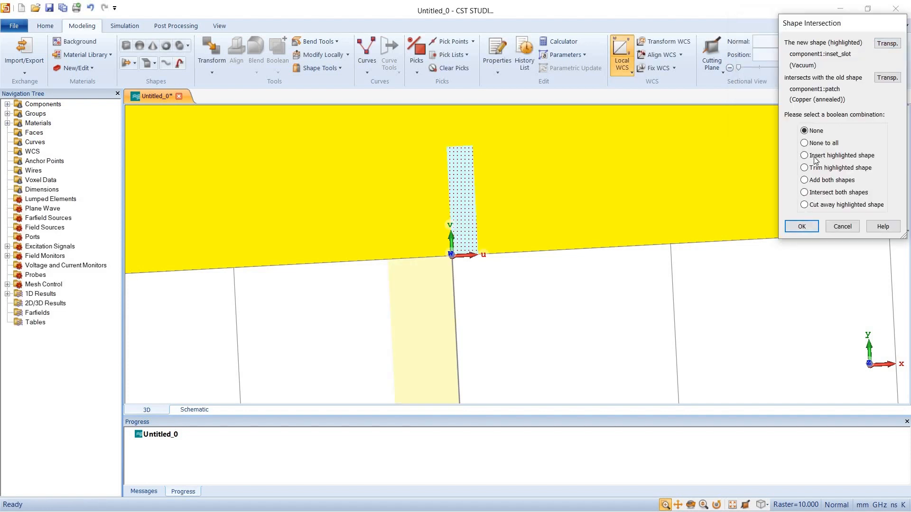
left_click(804, 206)
left_click(802, 227)
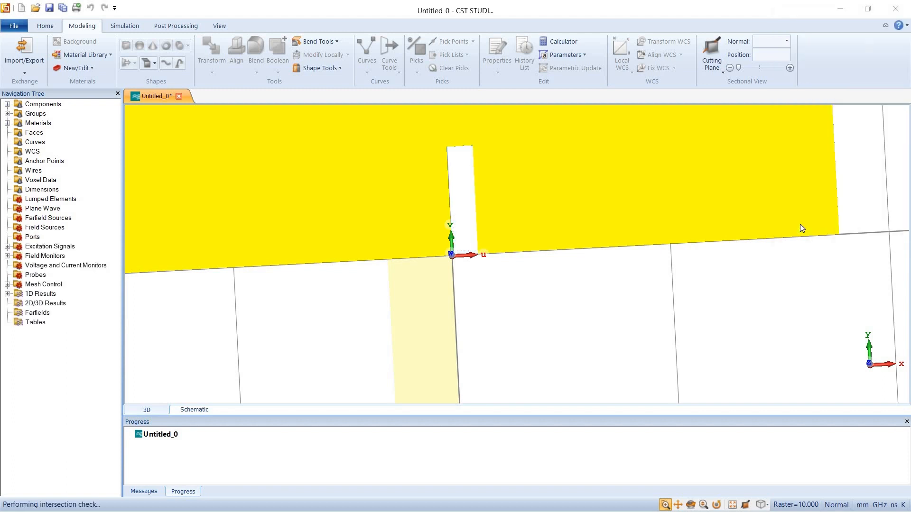
Move the local coordinate system's origin to X = -fw/2, at the feedline's opposite corner with the patch, previewing it before applying
left_click(631, 71)
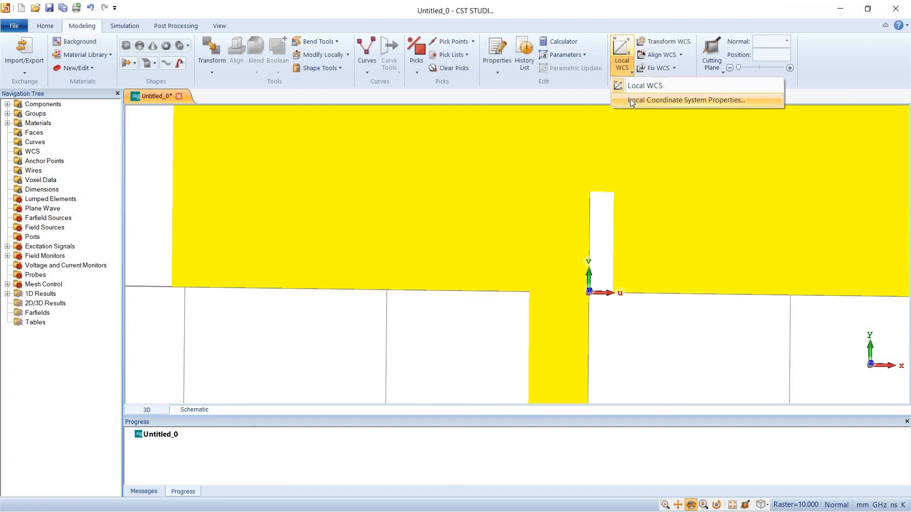
left_click(630, 98)
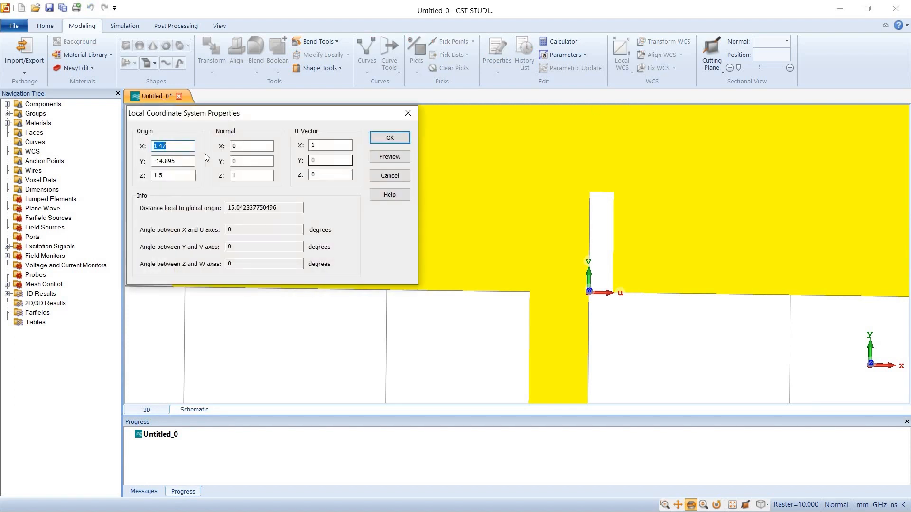
type("0")
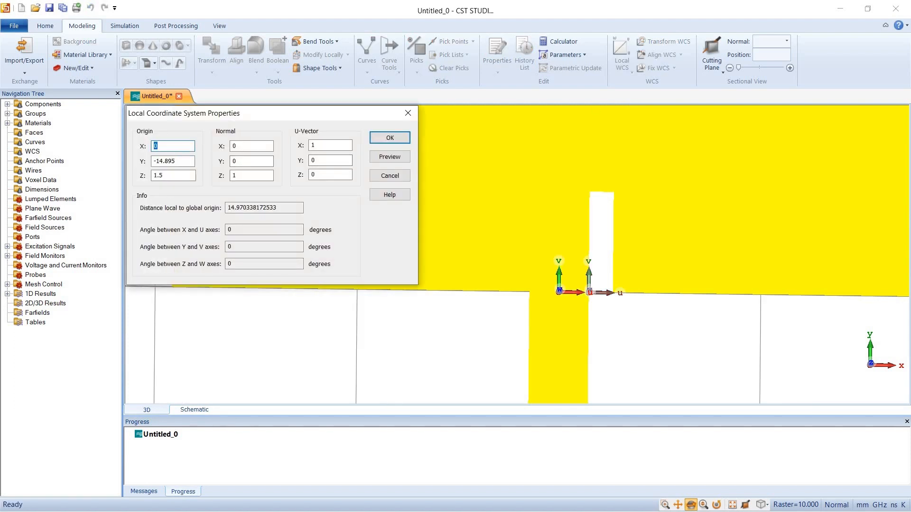
type("-fw/2")
left_click(389, 158)
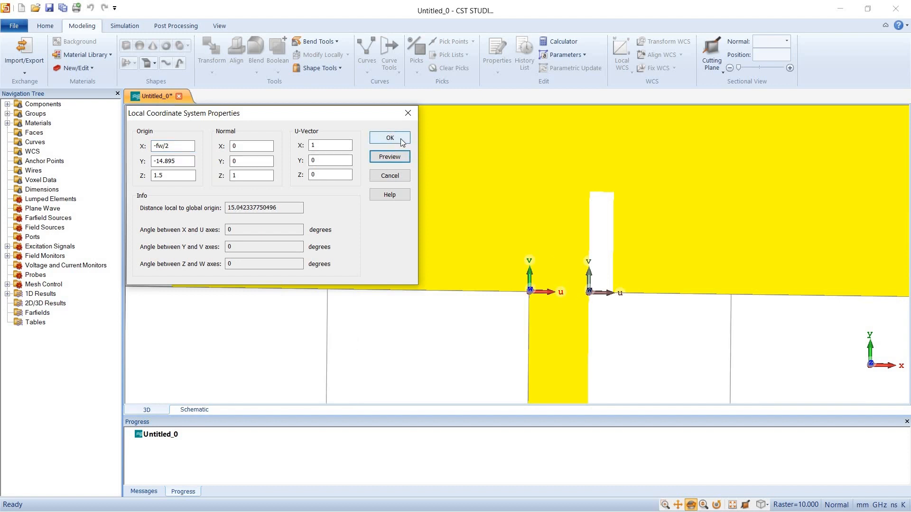
left_click(401, 139)
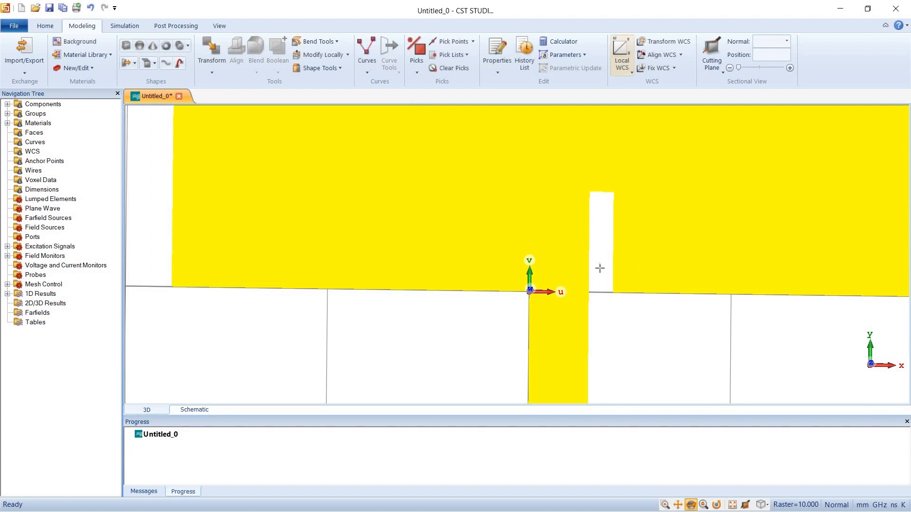
Set up and preview a Vacuum brick named inset_slot2 with Umin -iw, Vmax il and Wmax at
mouse_move(600, 268)
left_mouse_down()
mouse_move(603, 358)
mouse_move(606, 325)
mouse_move(613, 332)
left_mouse_up()
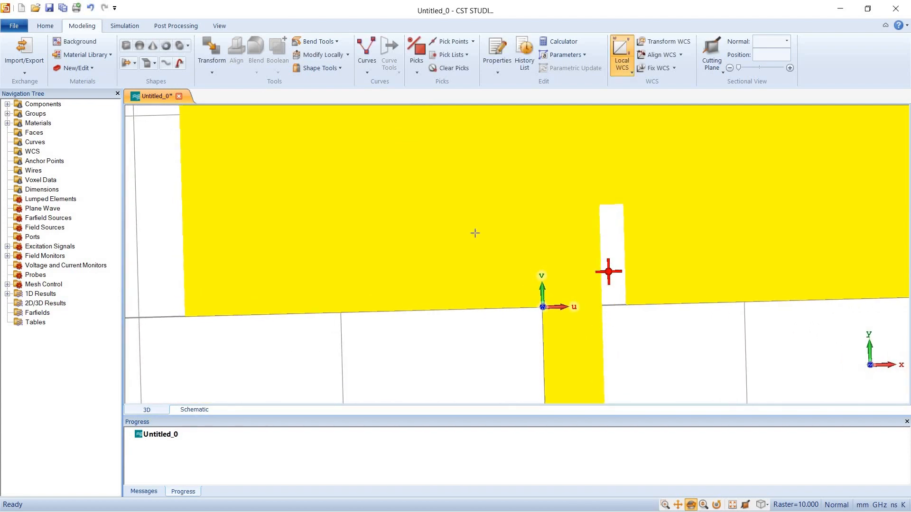
left_click(129, 46)
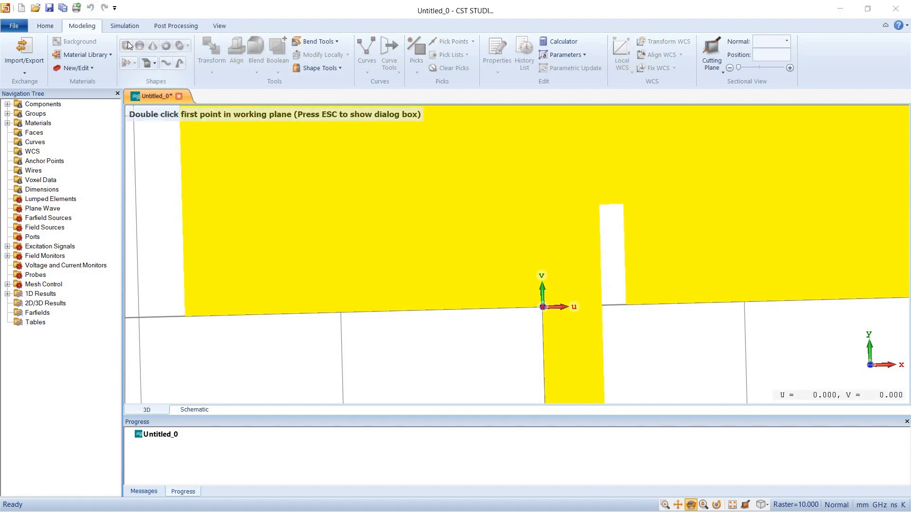
key("Escape")
type("iw")
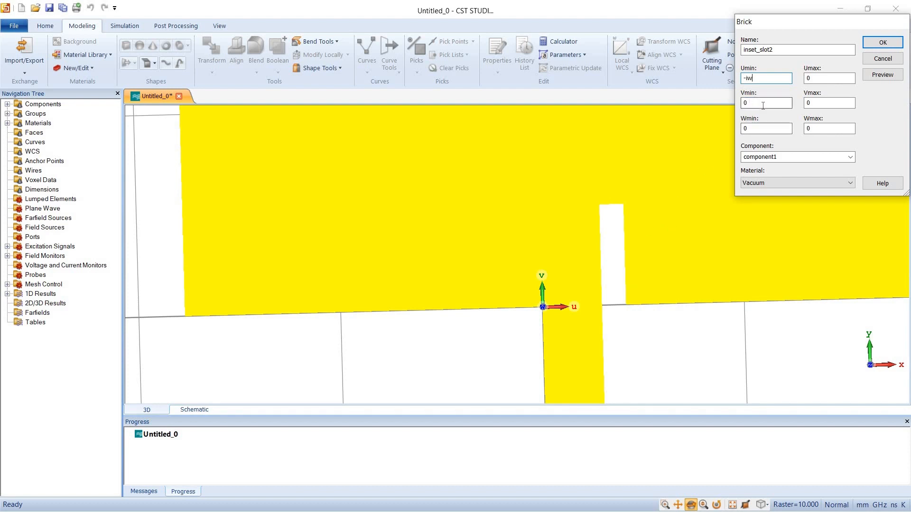
double_click(807, 103)
type("il")
left_click_drag(817, 129, 783, 137)
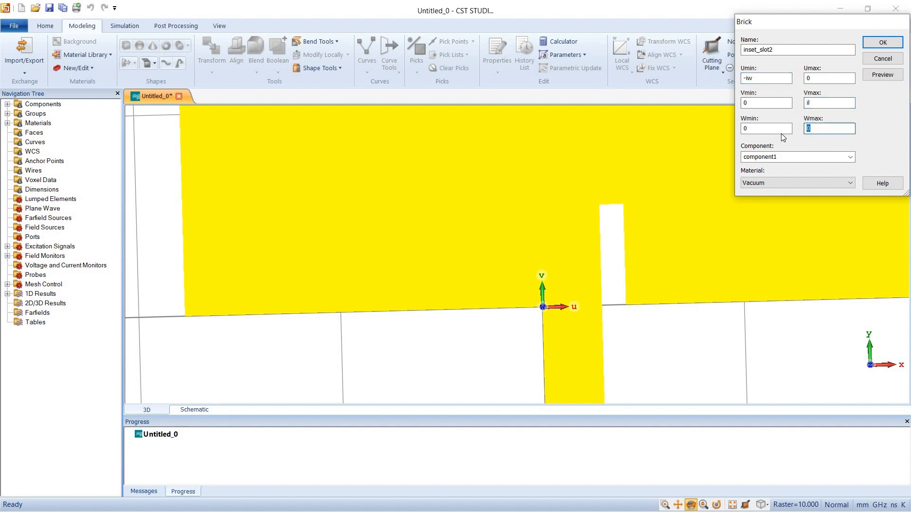
type("at")
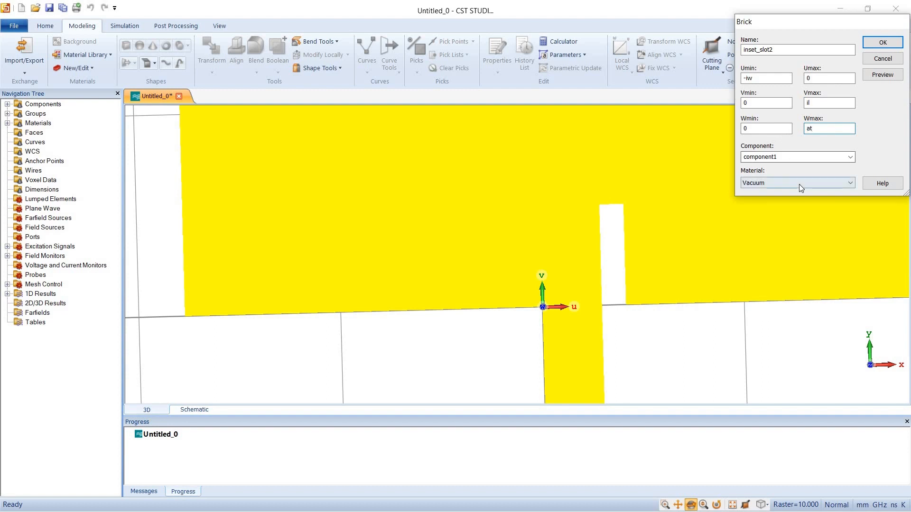
left_click(872, 76)
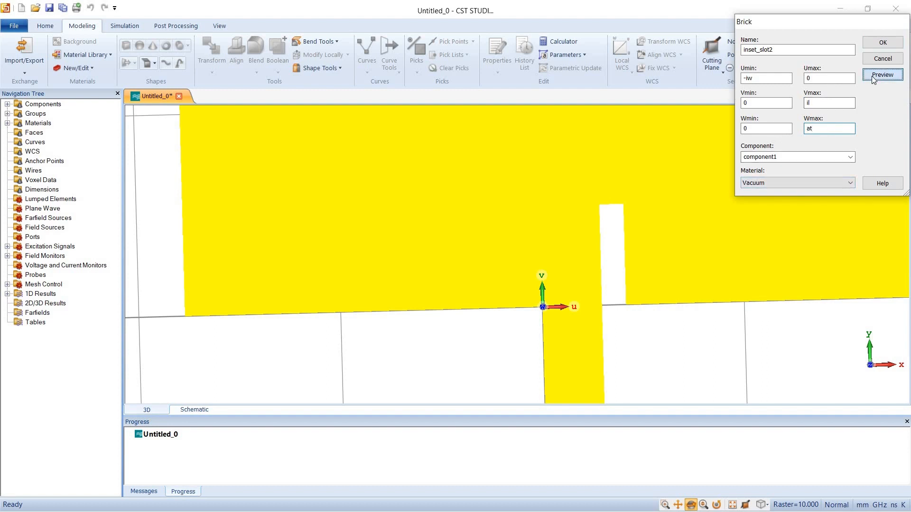
Create the inset_slot2 brick and cut its shape away from the patch as the second inset
left_click(884, 43)
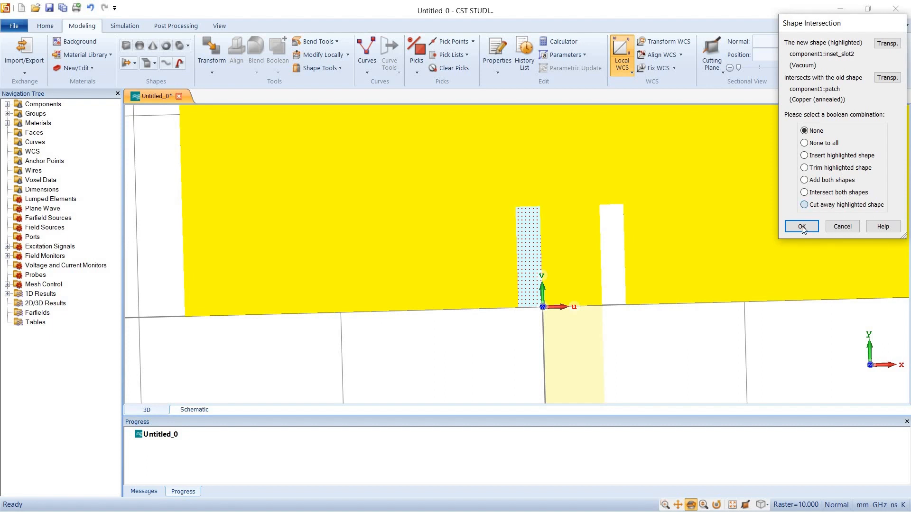
left_click(805, 204)
left_click(802, 227)
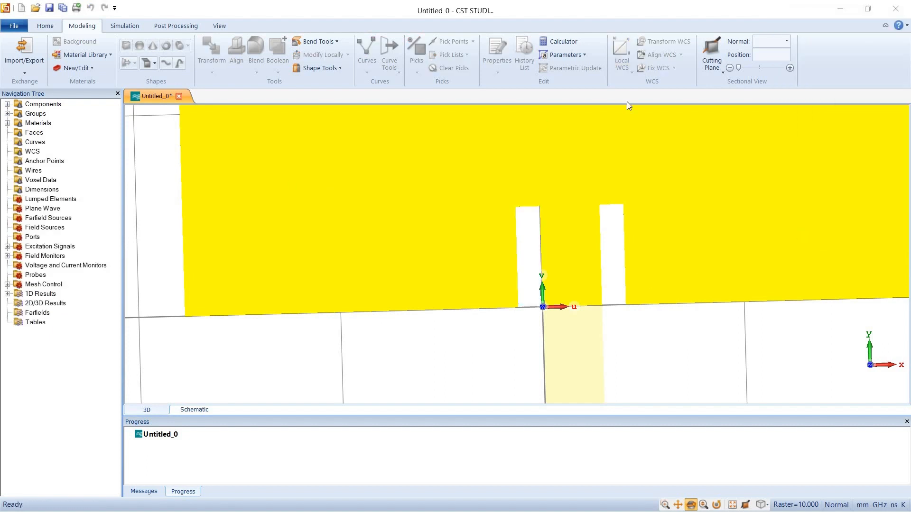
Switch off the local coordinate system, pick the substrate's back face and align the WCS with it
key("space")
left_click(622, 53)
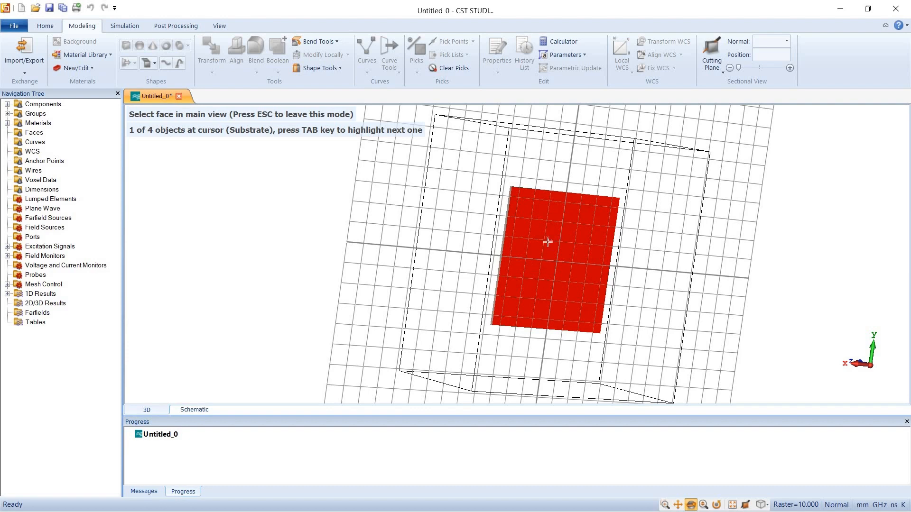
left_click(548, 242)
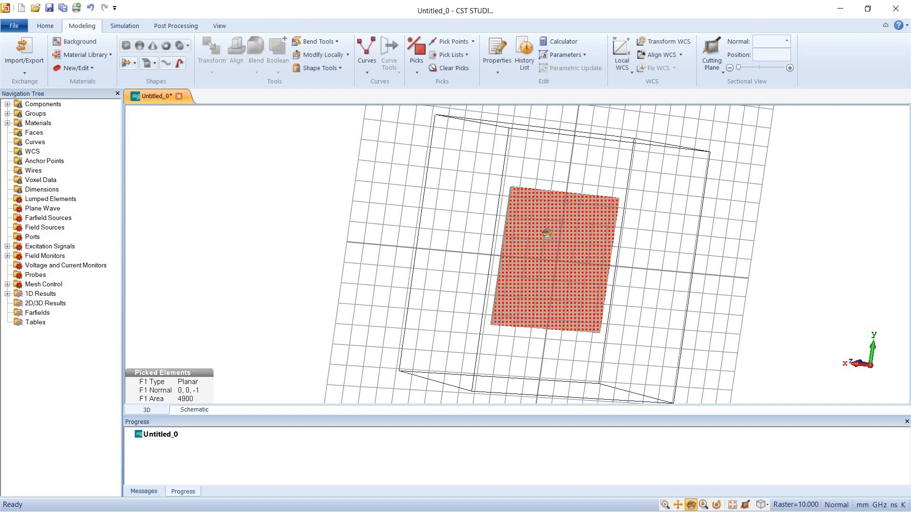
left_click_drag(546, 233, 558, 207)
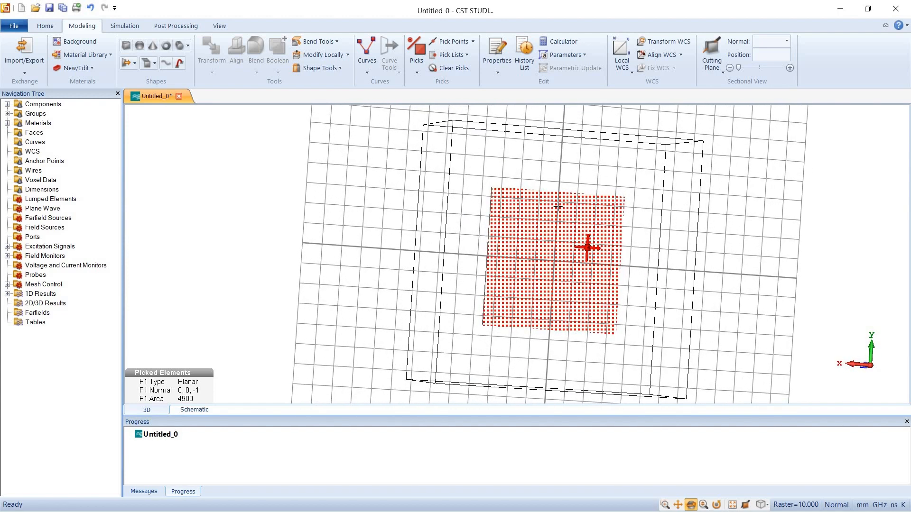
left_click(656, 55)
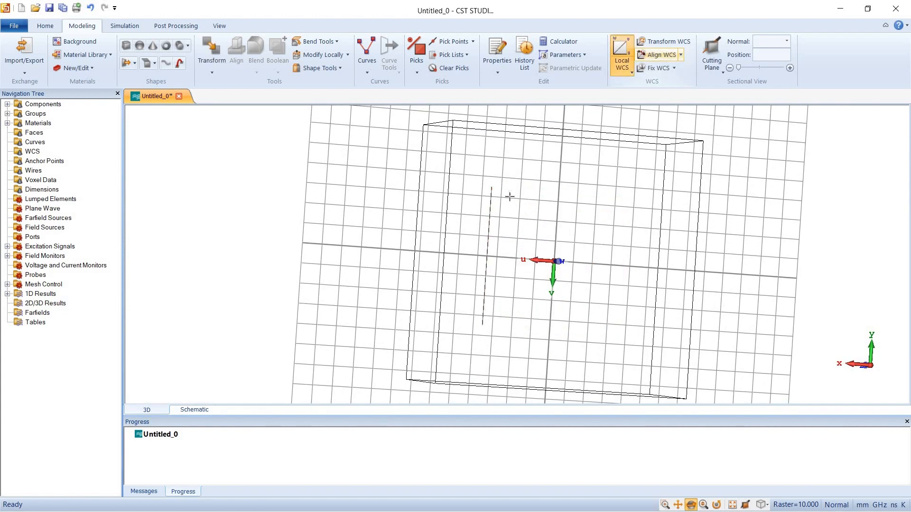
Pick the substrate's back face again and extrude it by height at as a Copper (annealed) solid named gnd, previewing it before creation
key("f")
double_click(525, 233)
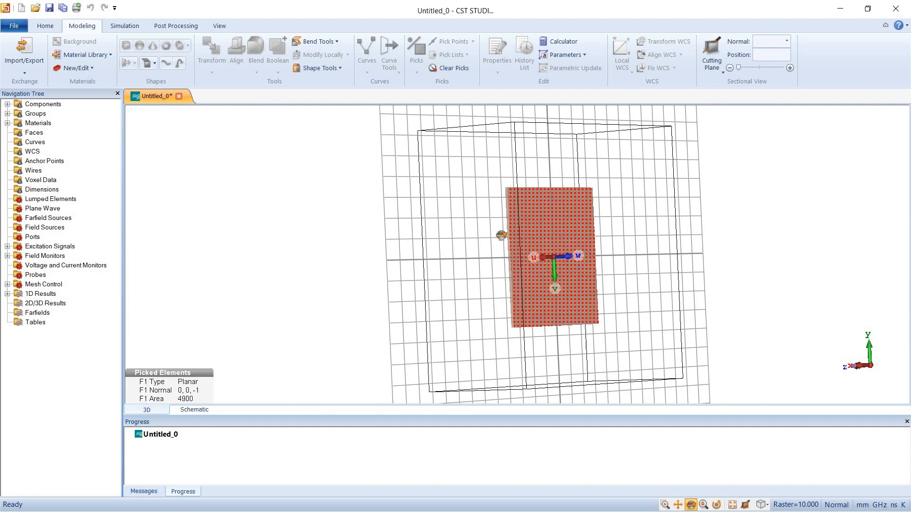
left_click_drag(502, 236, 217, 144)
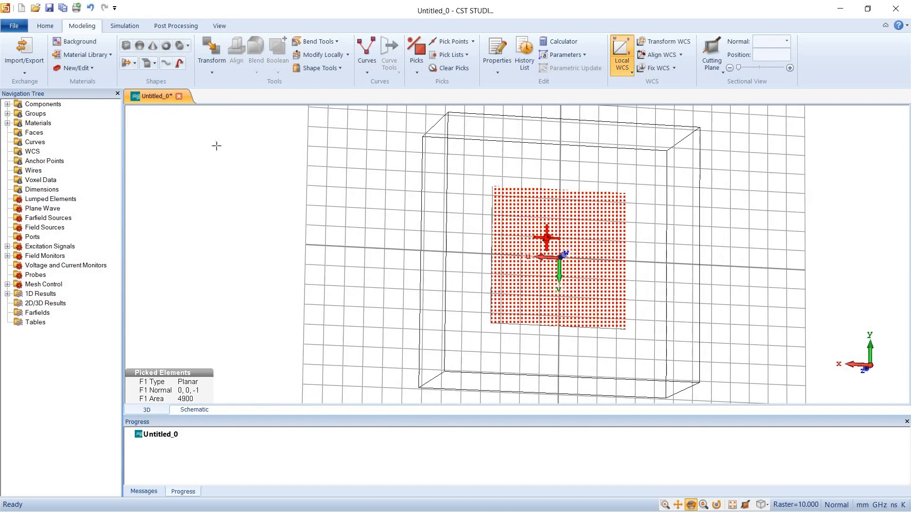
left_click(126, 64)
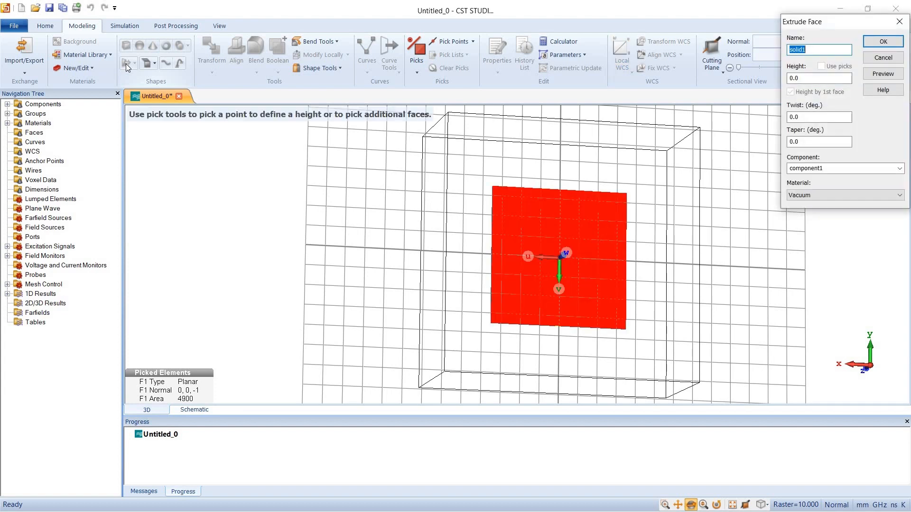
type("gnd")
key("Tab")
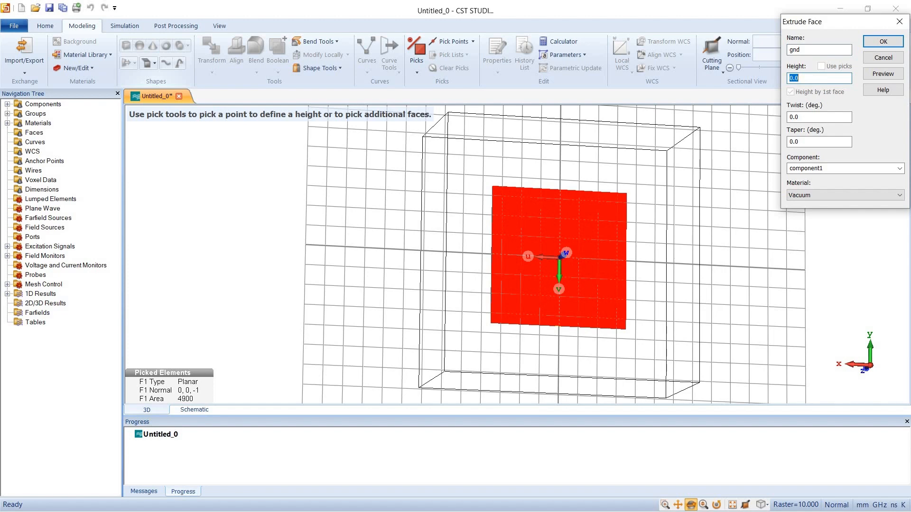
type("at")
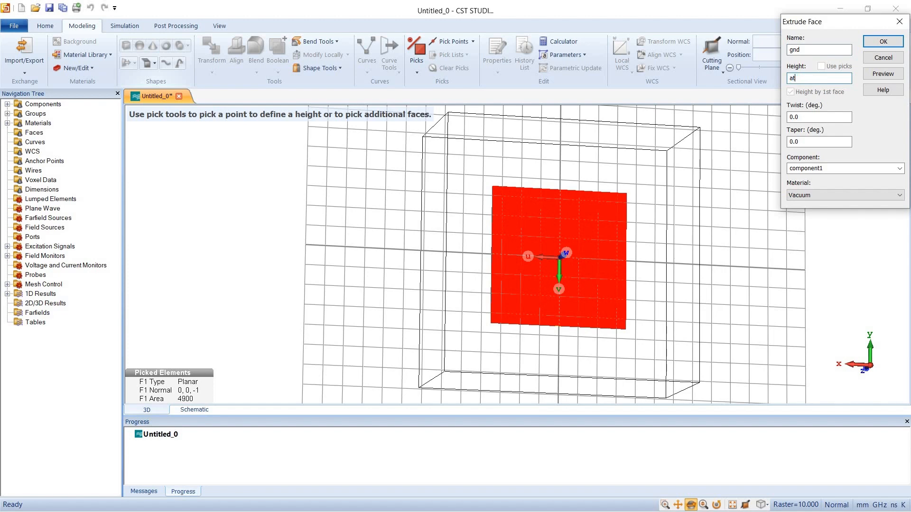
left_click(826, 194)
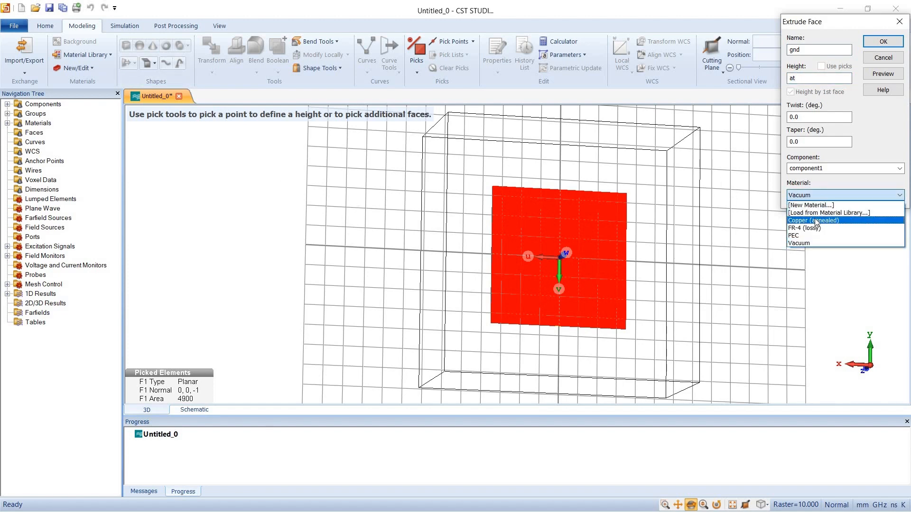
left_click(815, 221)
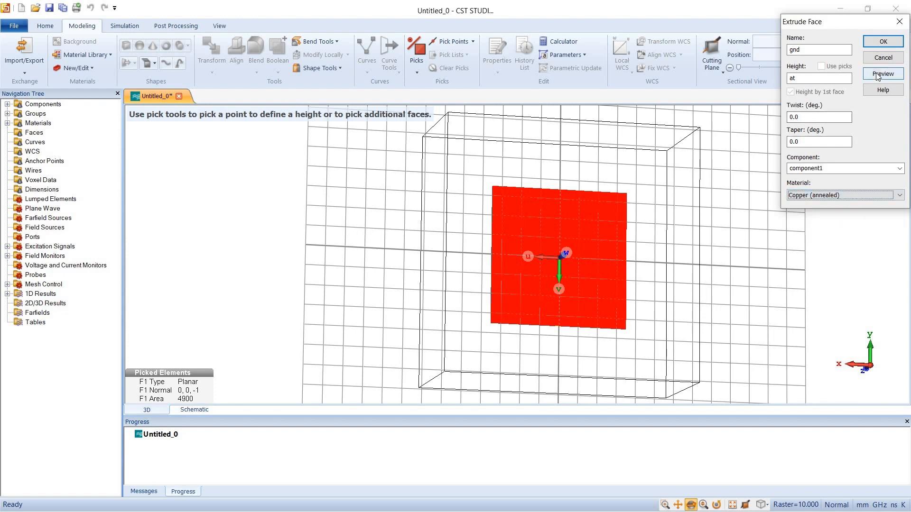
left_click(878, 75)
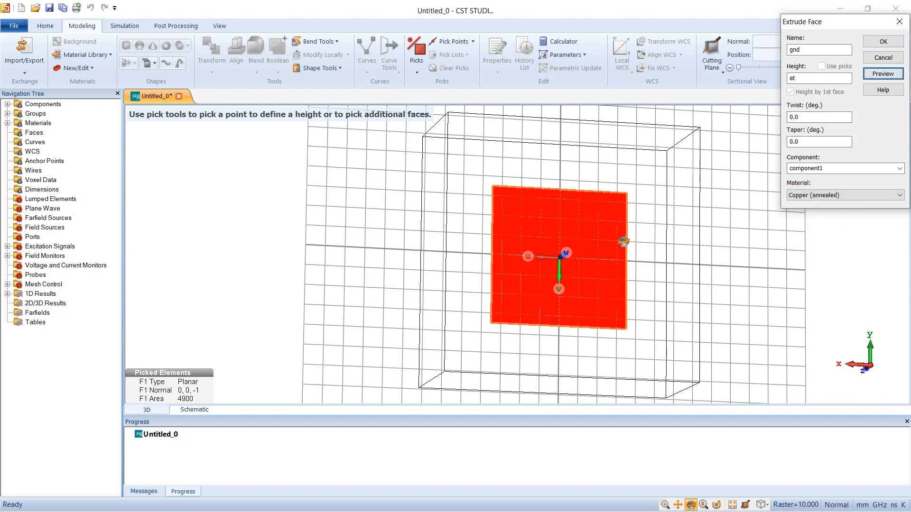
left_click_drag(724, 257, 636, 242)
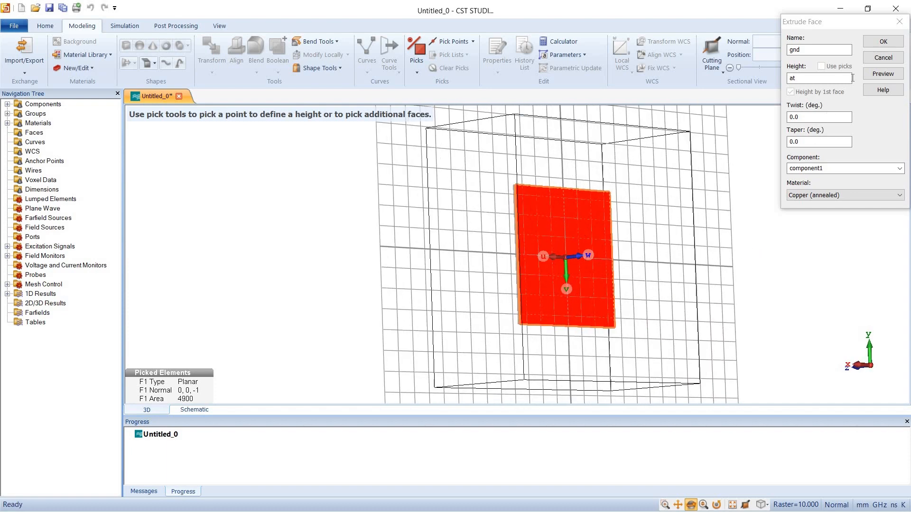
left_click(881, 42)
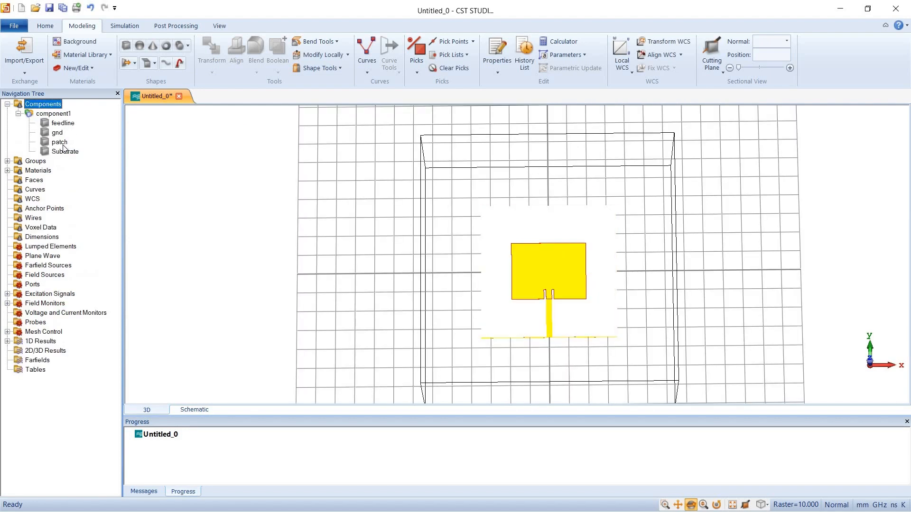
Unite the feedline with the patch using a Boolean Add, and clear the component selection
left_click(60, 142)
left_click(278, 68)
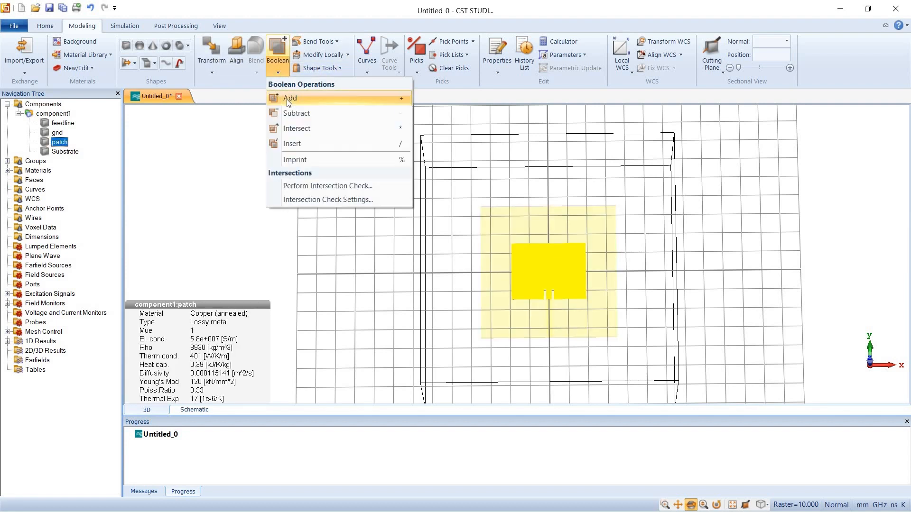
left_click(289, 99)
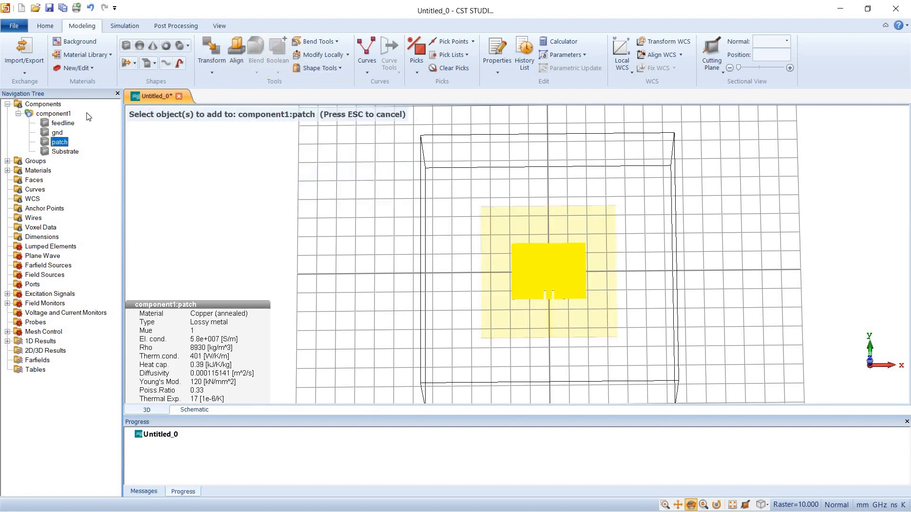
left_click(62, 124)
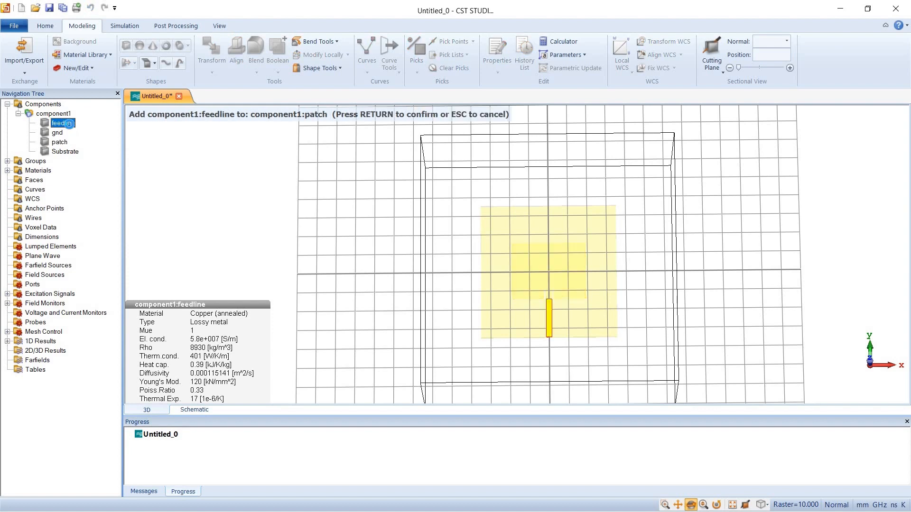
key("Return")
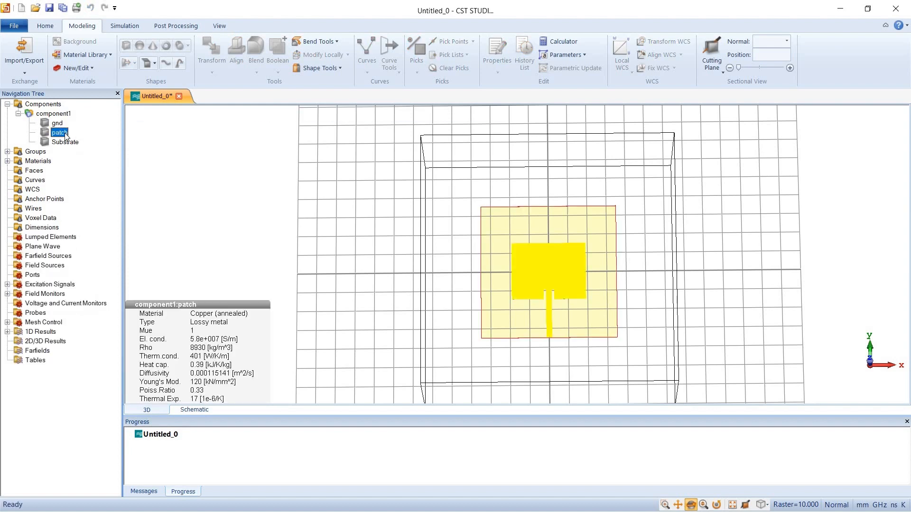
left_click(43, 104)
Pick the narrow end face of the feedline at the substrate's edge for the port
left_click_drag(573, 333, 570, 166)
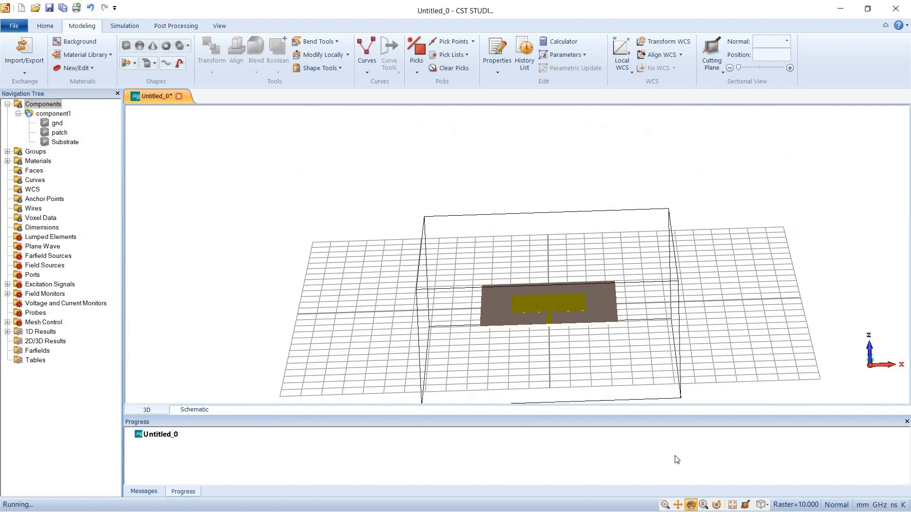
left_click(665, 505)
left_click_drag(538, 316, 546, 338)
left_click_drag(456, 174, 533, 209)
key("f")
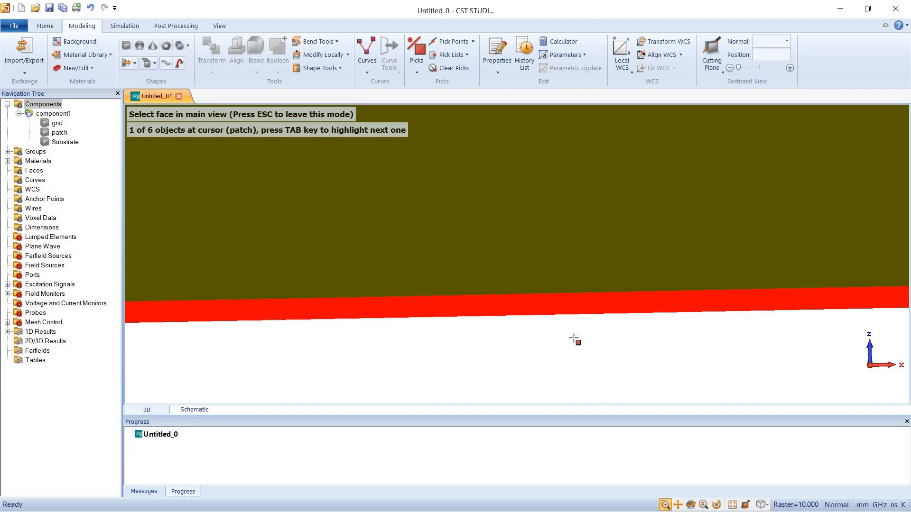
left_click(543, 309)
key("space")
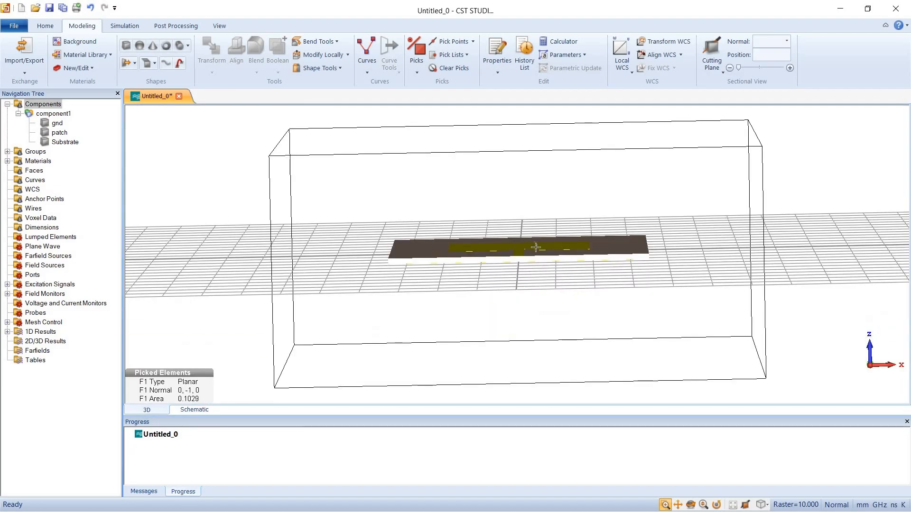
Run the port extension coefficient macro for Microstrip with W 2.94 mm, h 1.5 mm and Er 4.3, and construct the port from the picked face
left_click(45, 26)
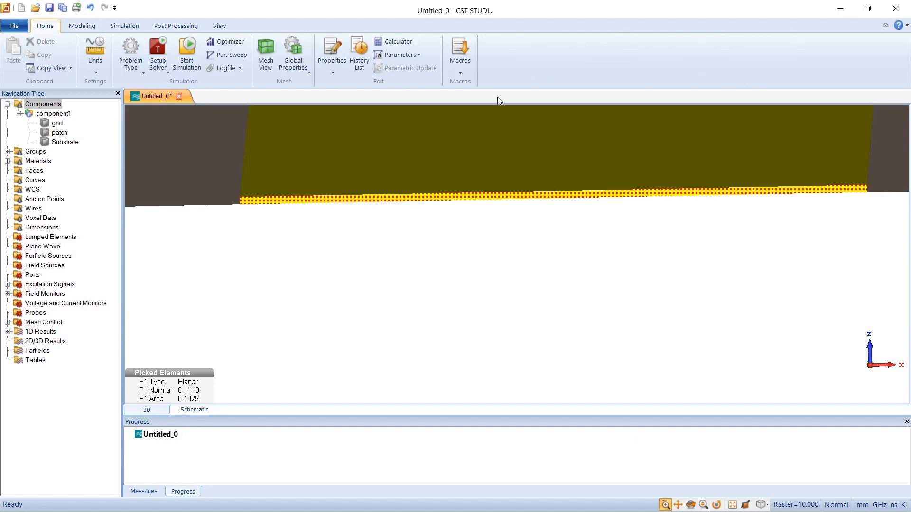
left_click(460, 62)
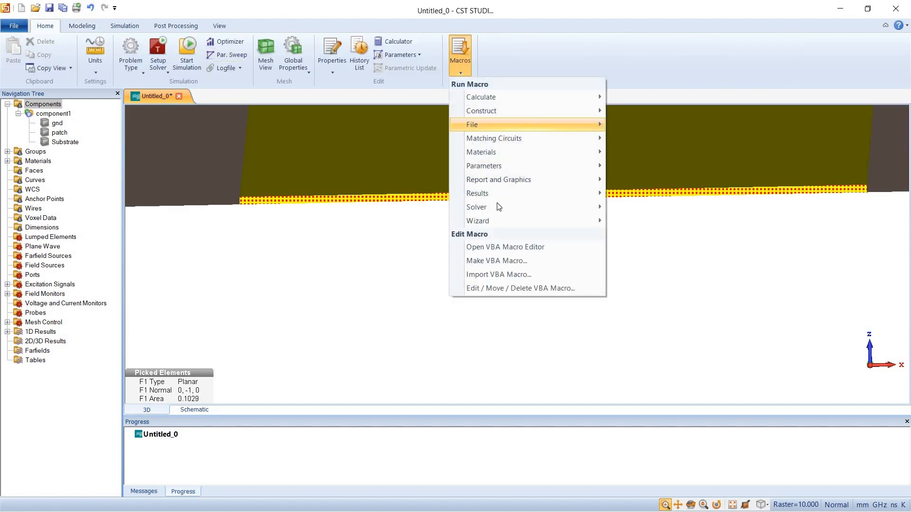
mouse_move(502, 214)
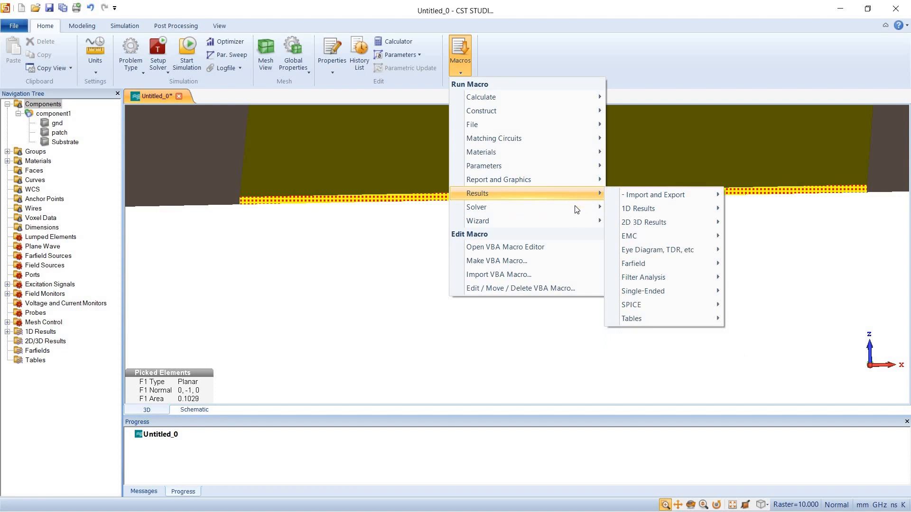
mouse_move(574, 207)
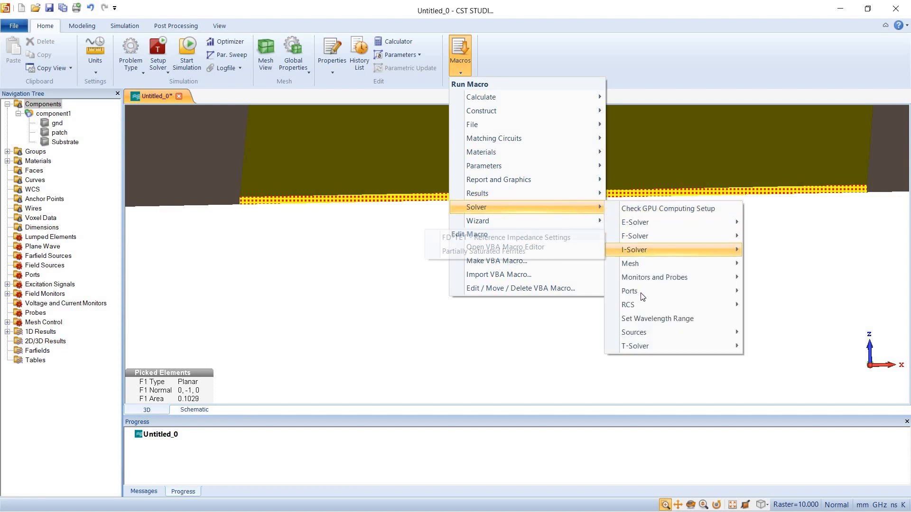
mouse_move(631, 291)
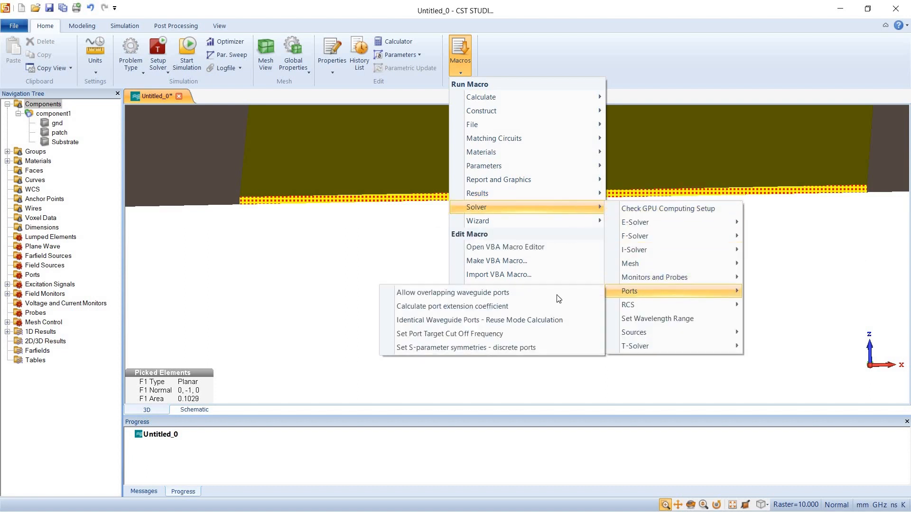
left_click(492, 307)
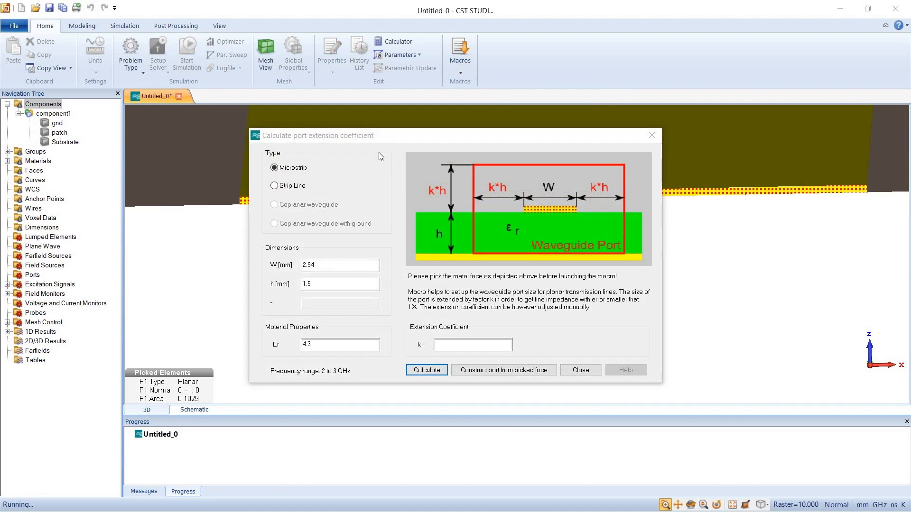
left_click_drag(137, 120, 374, 223)
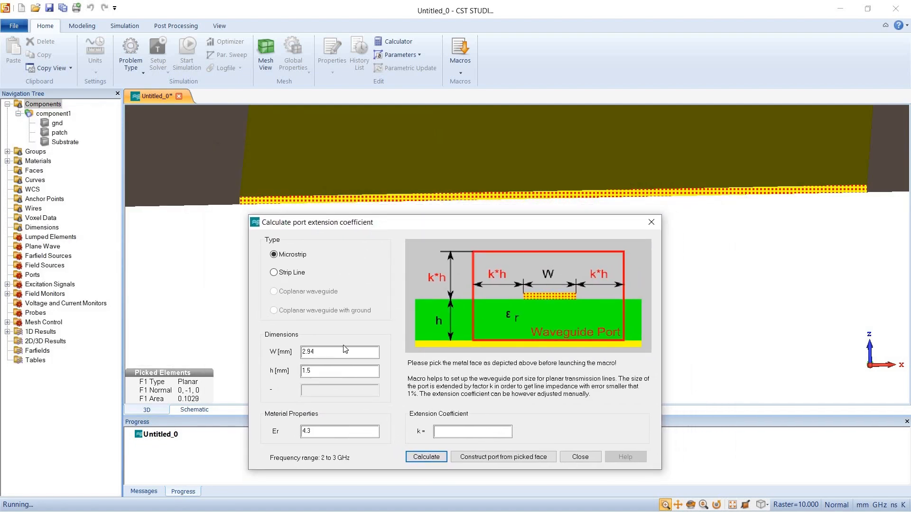
left_click(323, 355)
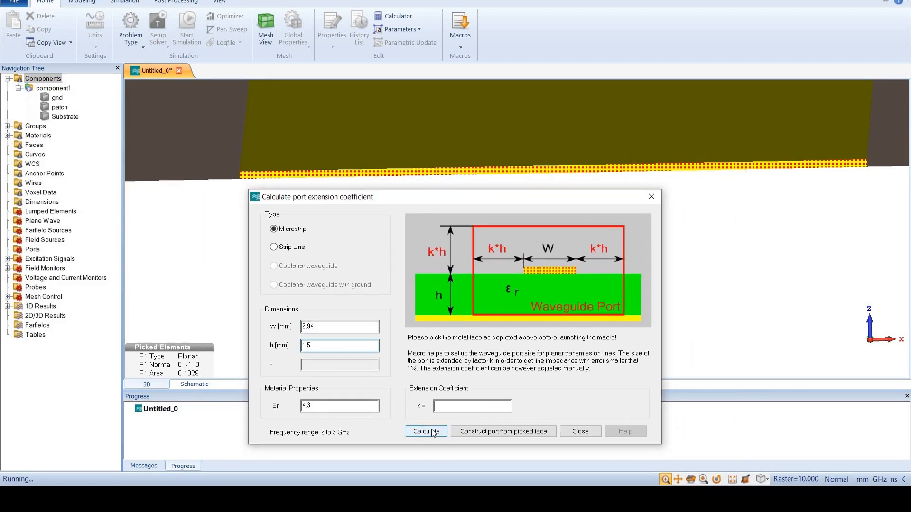
left_click(433, 432)
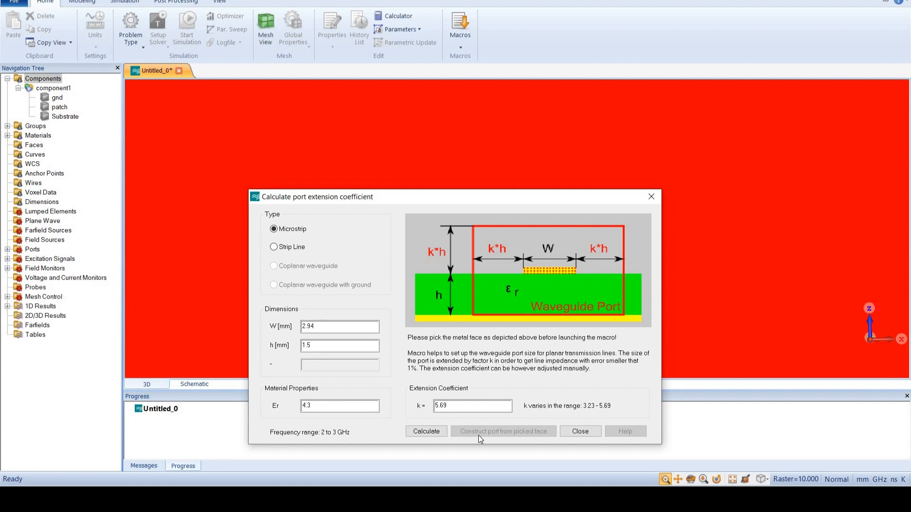
left_click(651, 197)
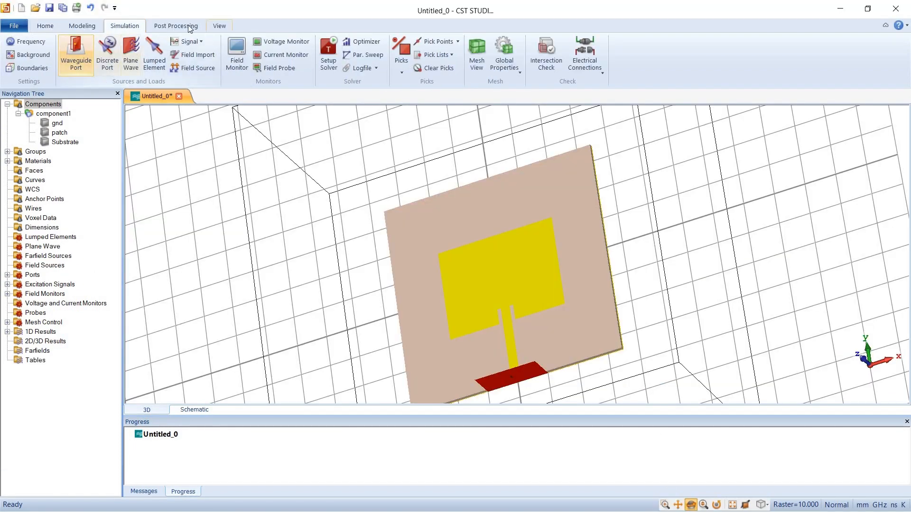
Start the time domain solver with all ports excited, accuracy -30 dB and S-parameters normalized to a fixed 50 Ohms
left_click(329, 54)
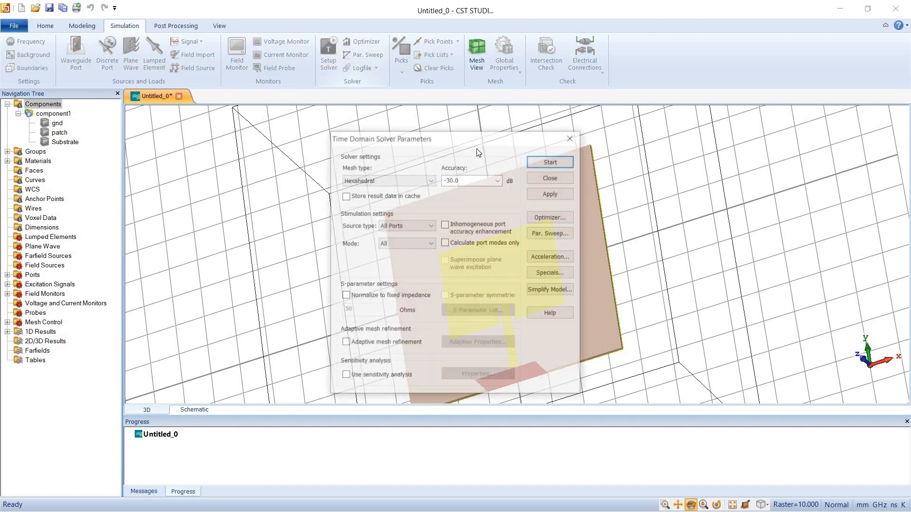
left_click_drag(401, 137, 335, 86)
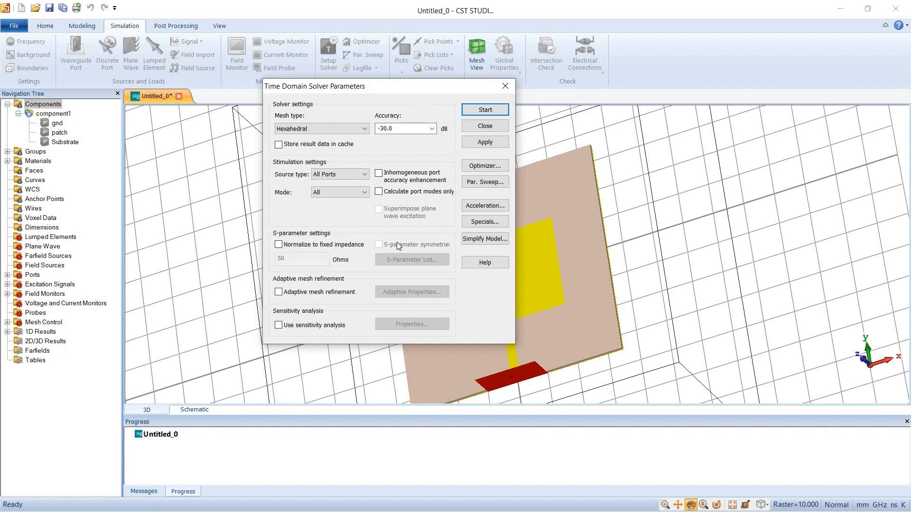
left_click(290, 246)
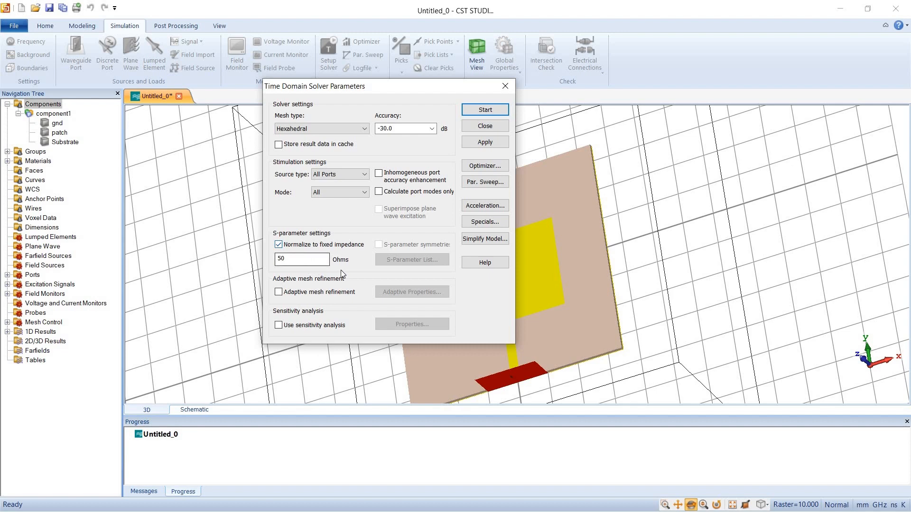
left_click(493, 115)
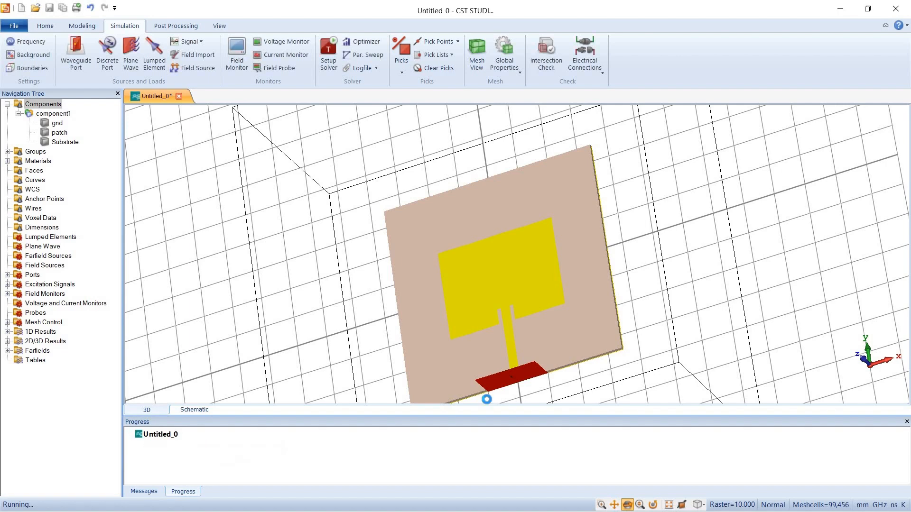
Display the S1,1 curve from the S-Parameters in the 1D results
left_click(7, 332)
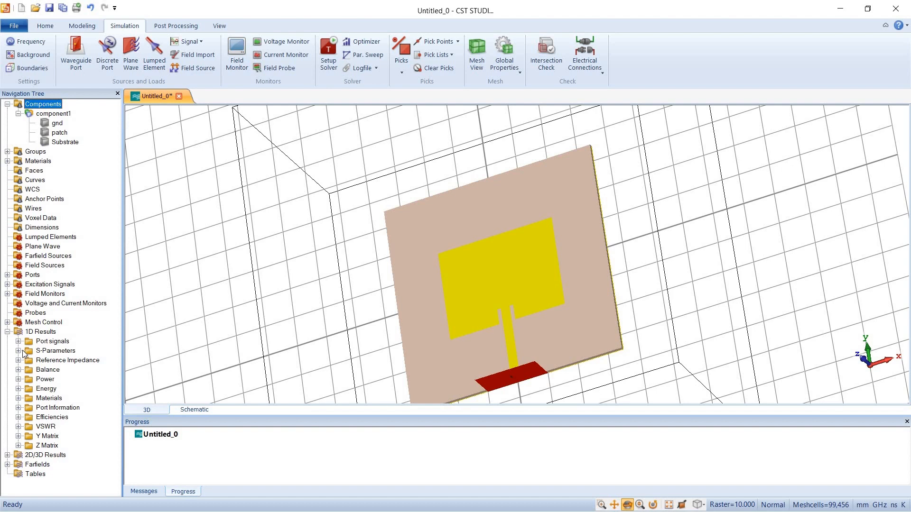
left_click(22, 352)
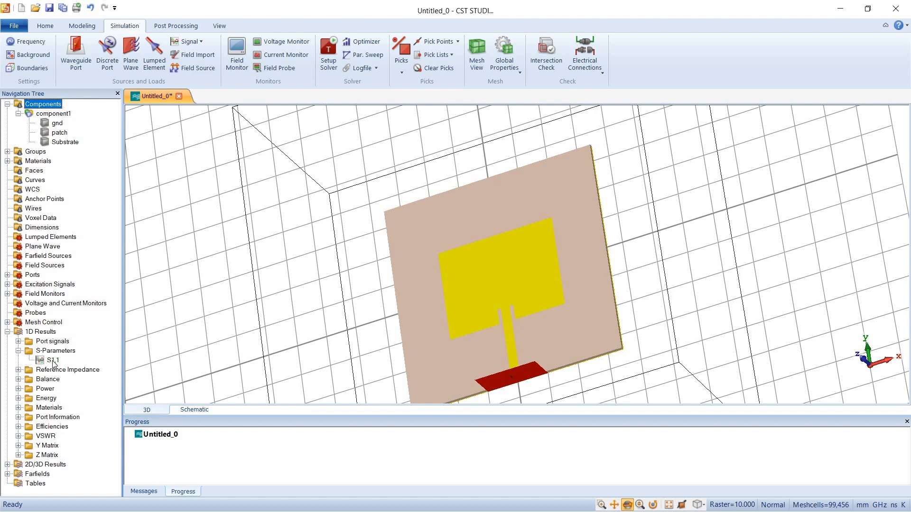
left_click(52, 362)
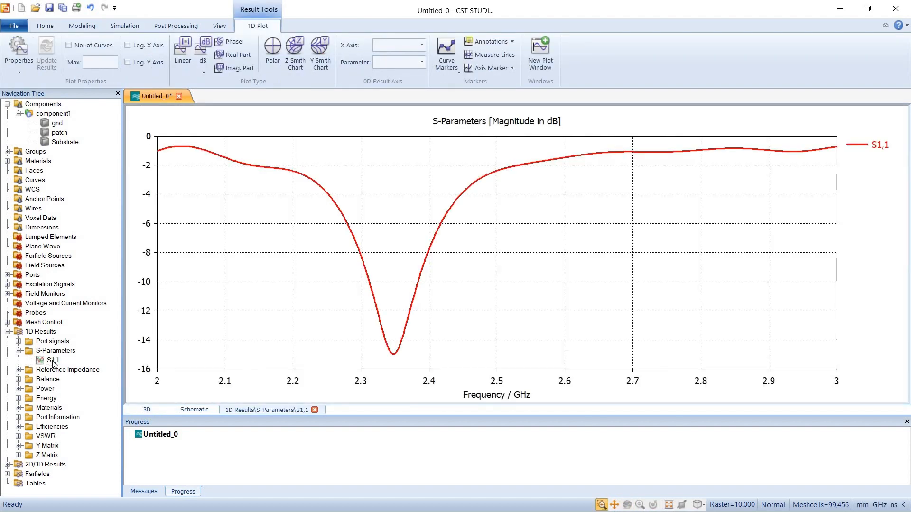
left_click(53, 361)
Place two curve markers on S1,1 at about -10 dB on either side of the dip, and reposition their readout box
left_click(334, 200)
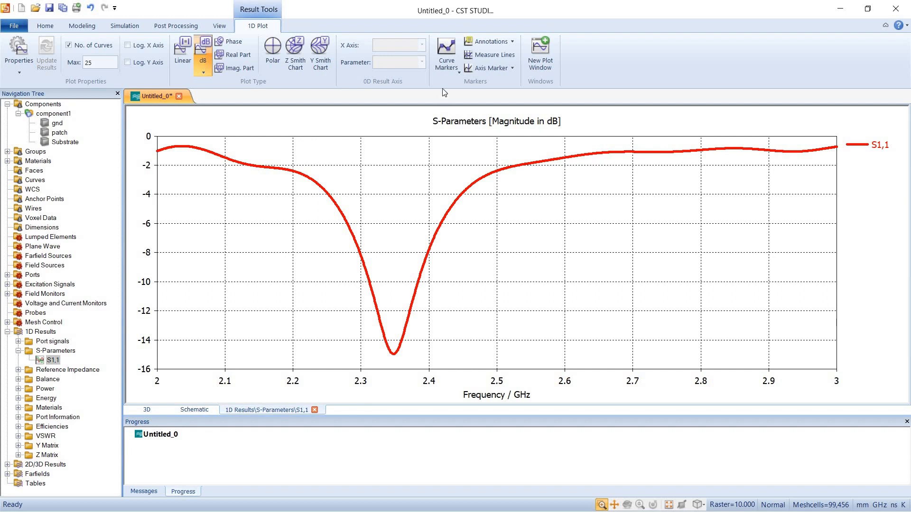
left_click(452, 51)
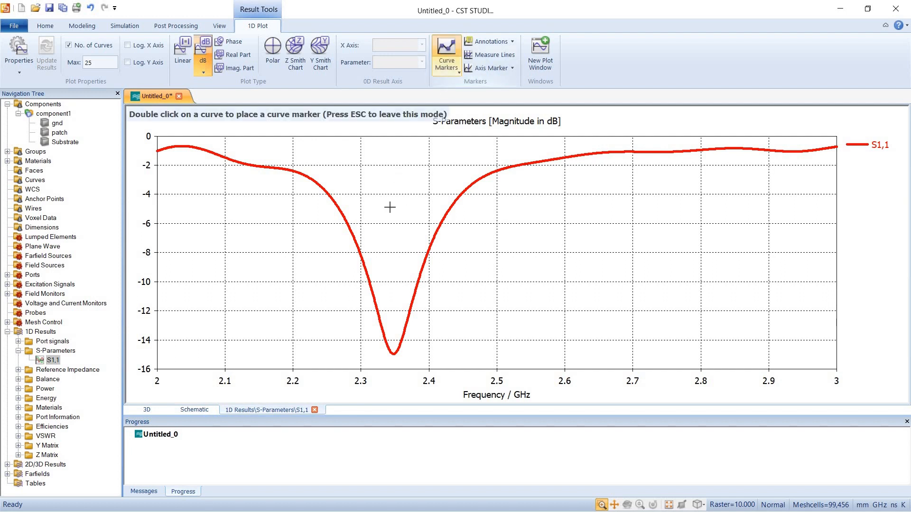
double_click(369, 282)
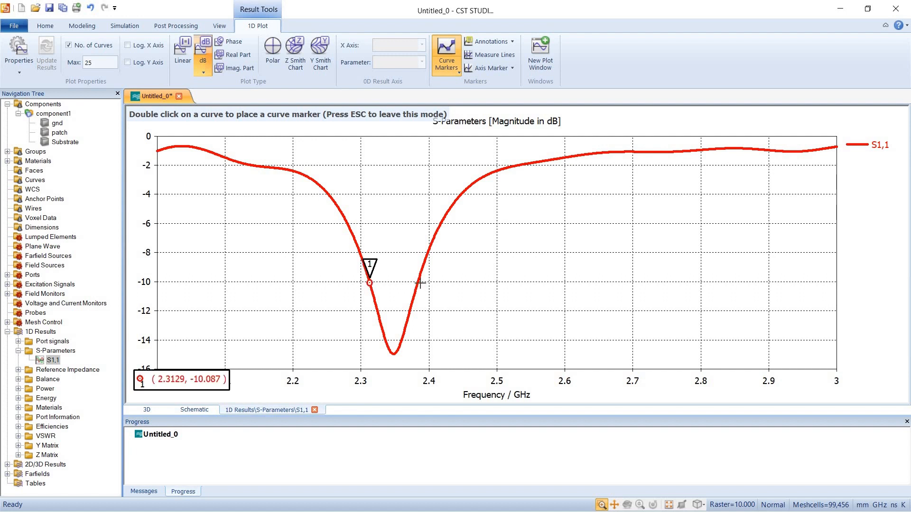
double_click(418, 282)
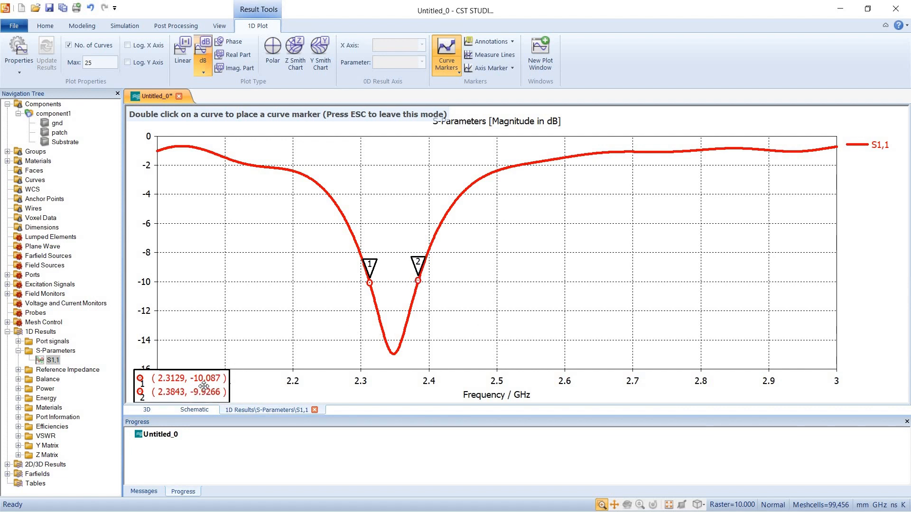
left_click_drag(204, 385, 251, 227)
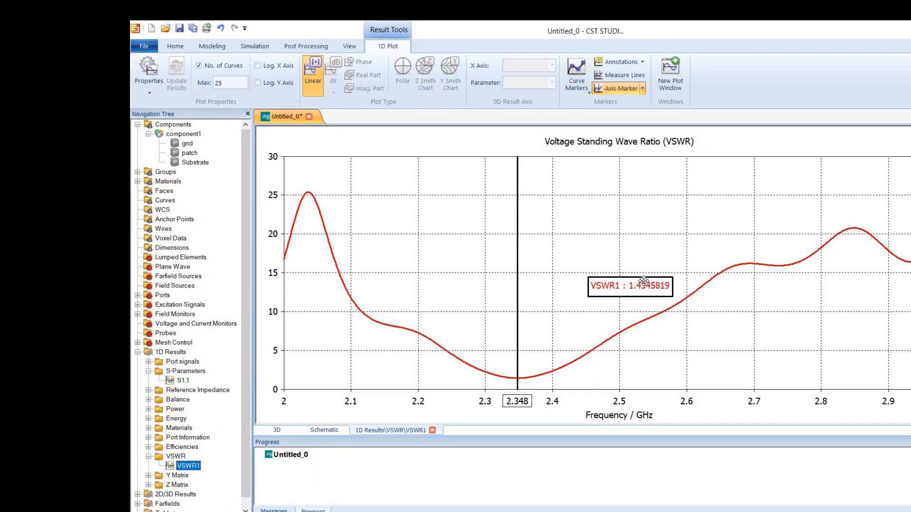
Reposition the VSWR marker readout, and display the radiation efficiency on a linear scale with its readout box moved clear of the curve
left_click_drag(643, 277, 640, 243)
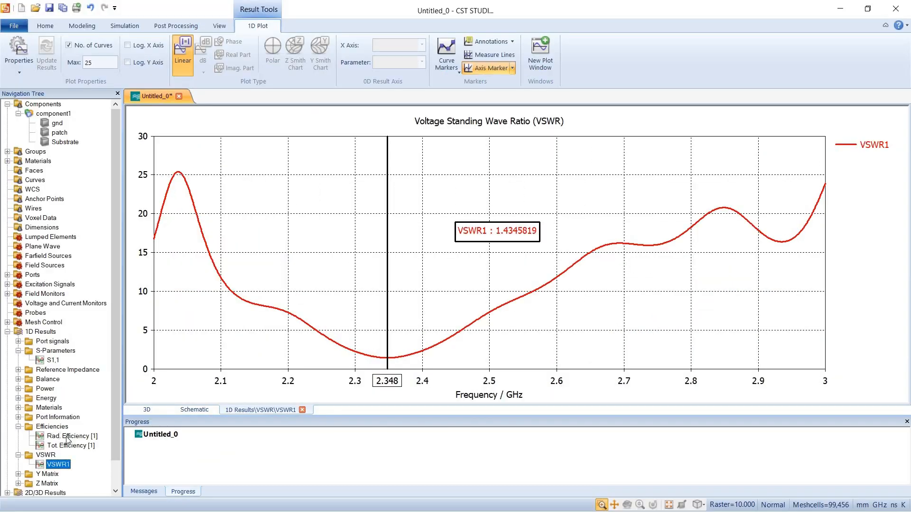
left_click(66, 436)
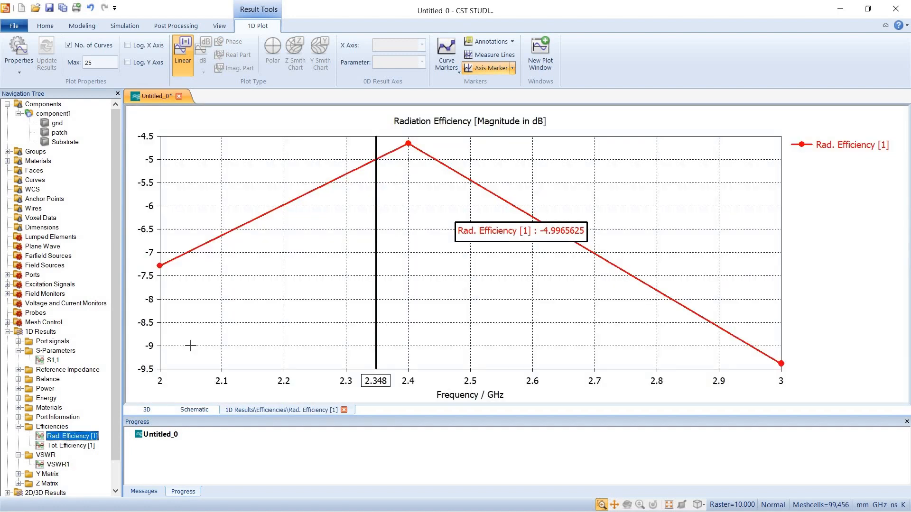
left_click(179, 50)
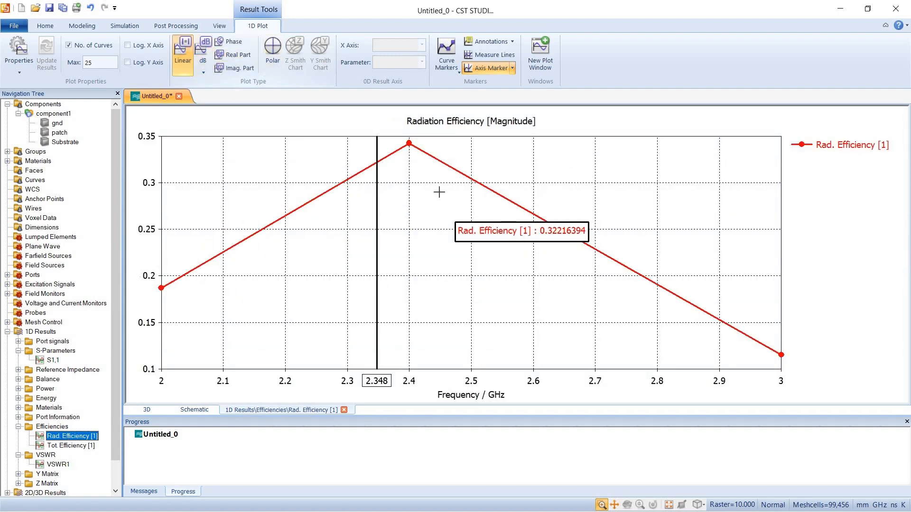
left_click_drag(537, 233, 584, 178)
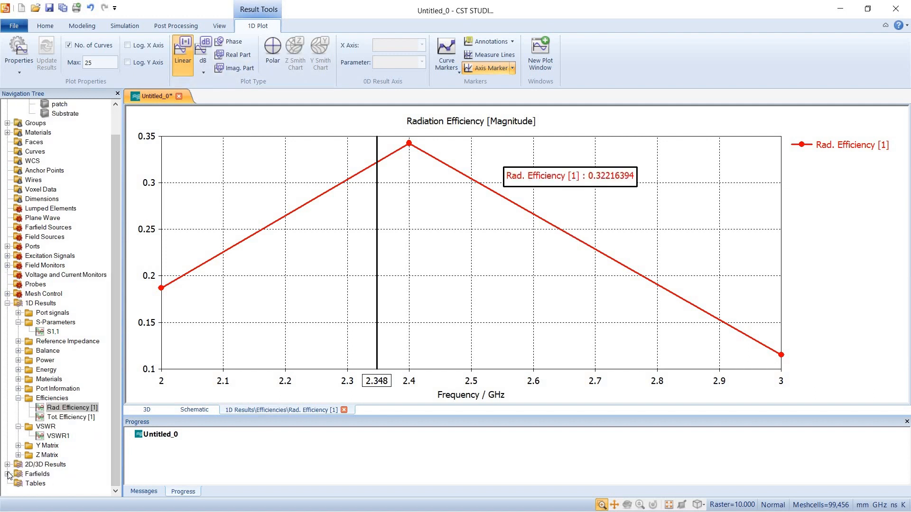
Display the 3D farfield pattern for the 2.4 GHz monitor and view it from several angles
scroll(77, 449, "down", 2)
scroll(77, 450, "down", 1)
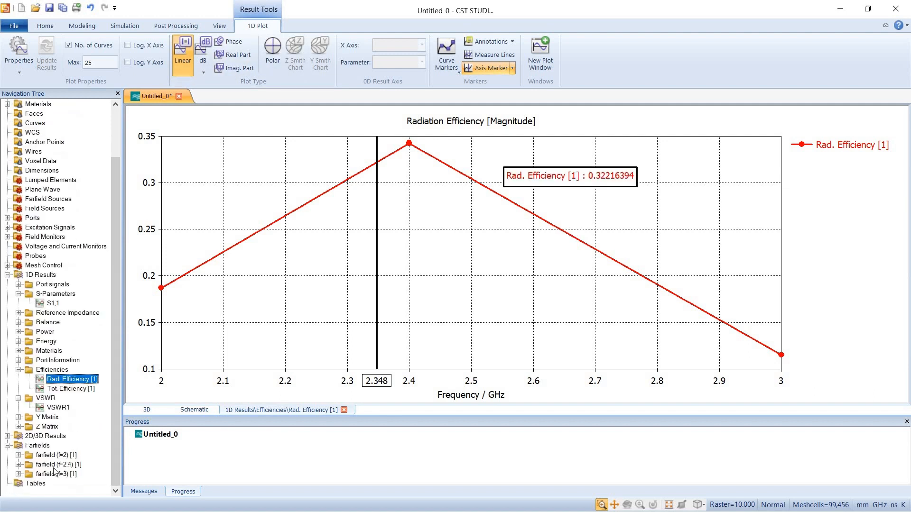
left_click(19, 465)
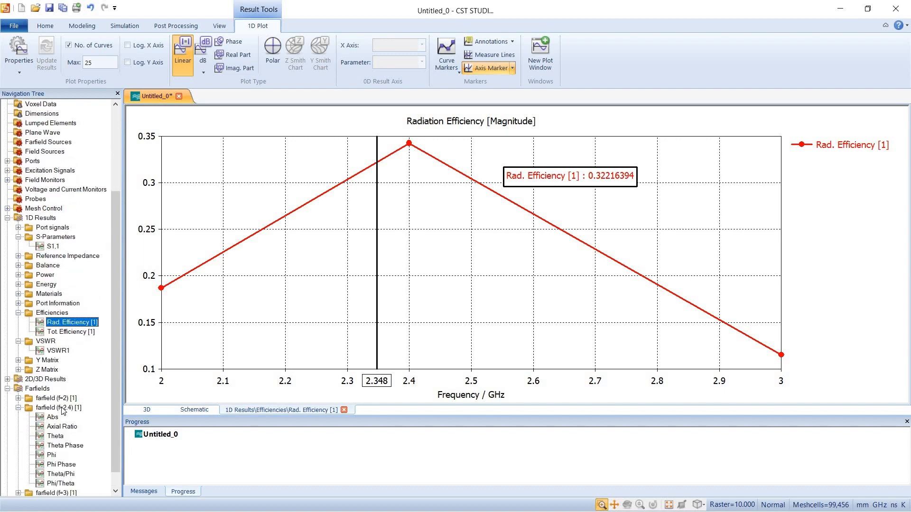
left_click(63, 410)
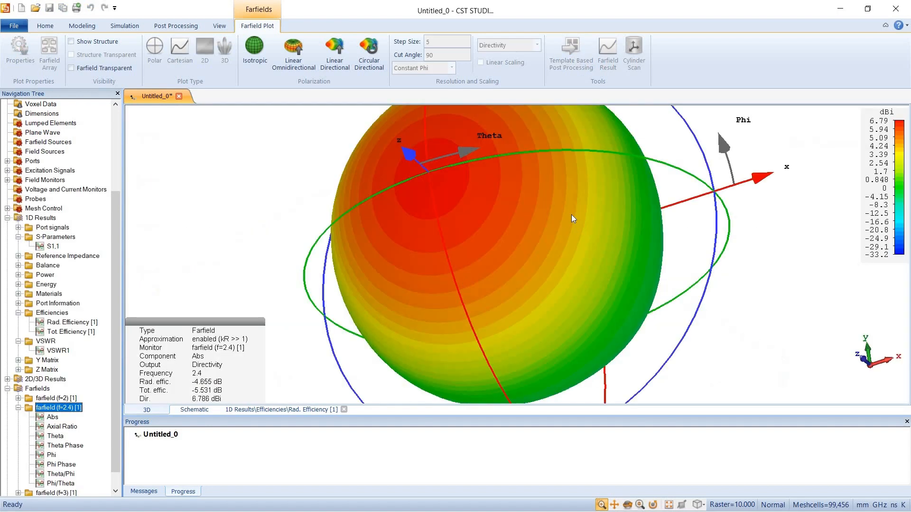
left_click_drag(692, 221, 655, 223)
scroll(655, 223, "down", 5)
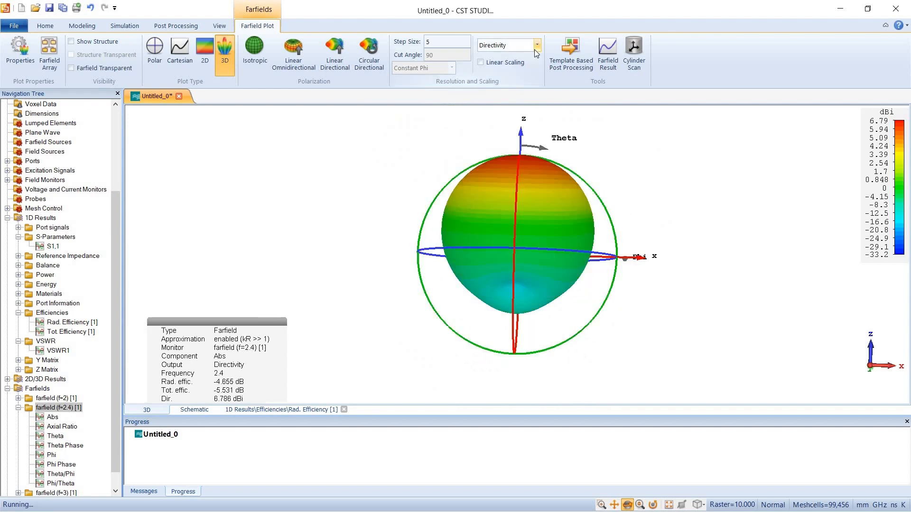
Set the 2.4 GHz farfield plot quantity to Gain (IEEE) and examine the 3D gain pattern from another angle
left_click(537, 46)
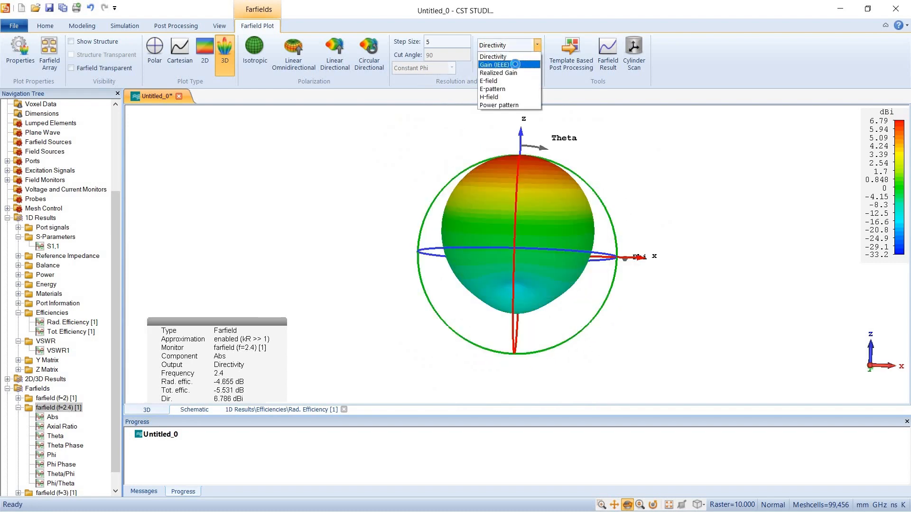
left_click(496, 65)
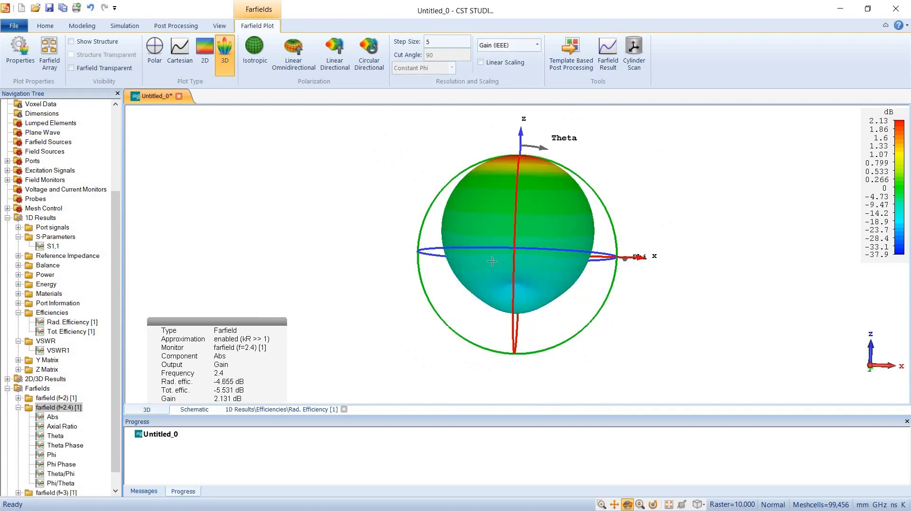
left_click_drag(567, 271, 392, 229)
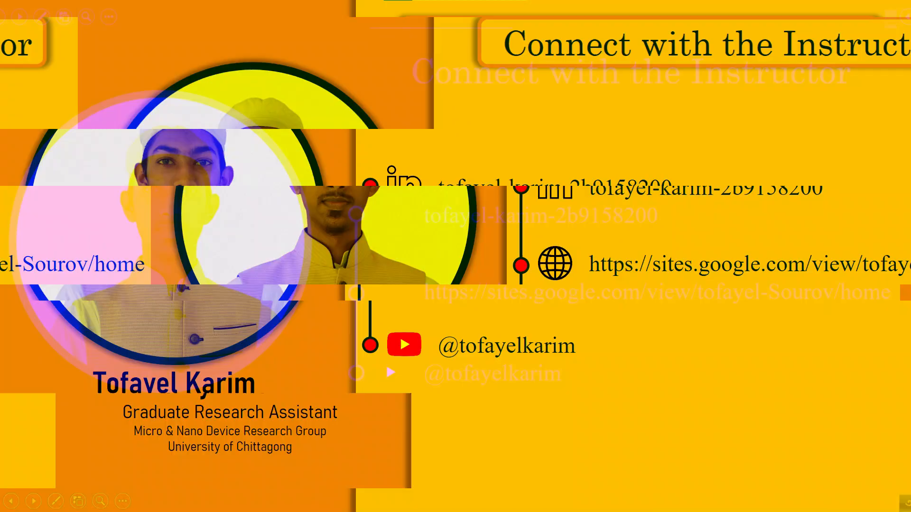